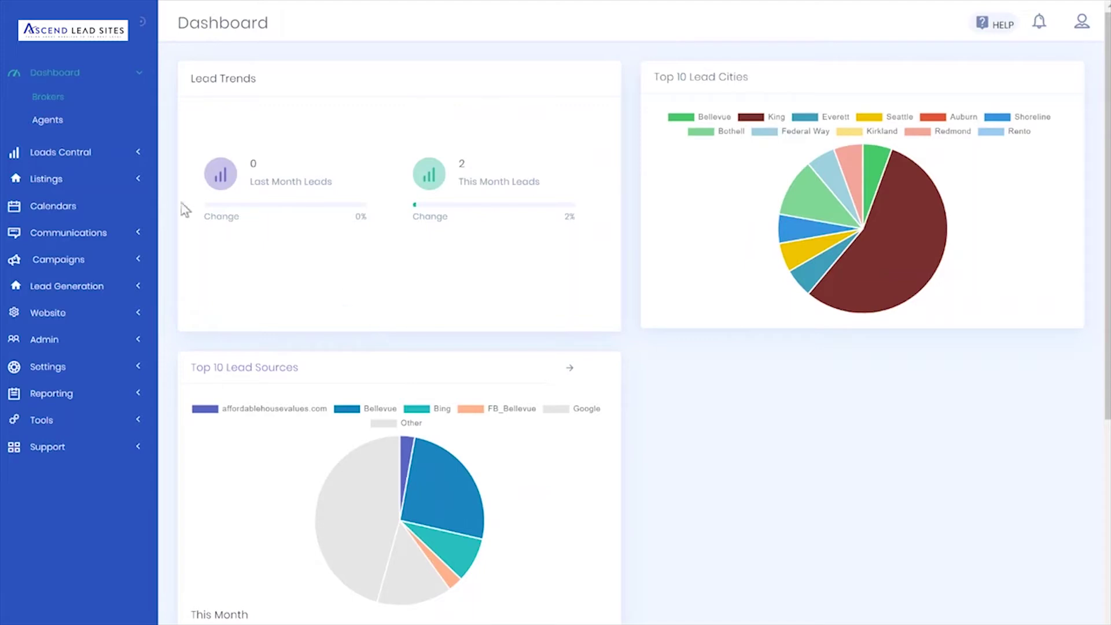
Expand the sidebar's lead options and then Listings to reveal Office Listings and the other entries.
click(68, 158)
click(33, 321)
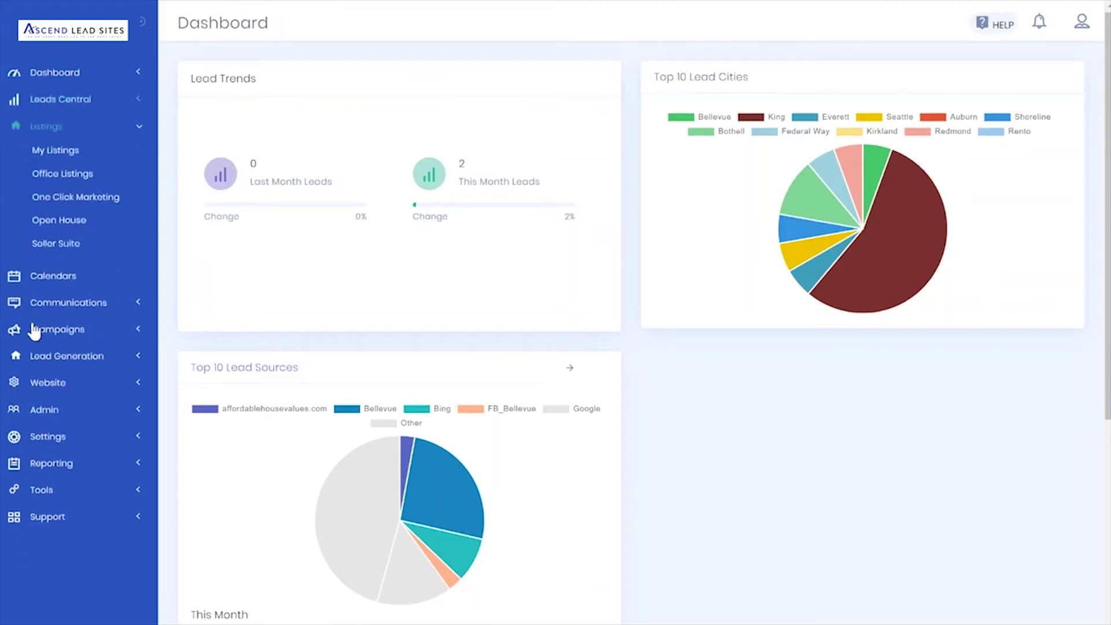
Open Office Listings and scroll through the property table of prices and page options.
click(59, 176)
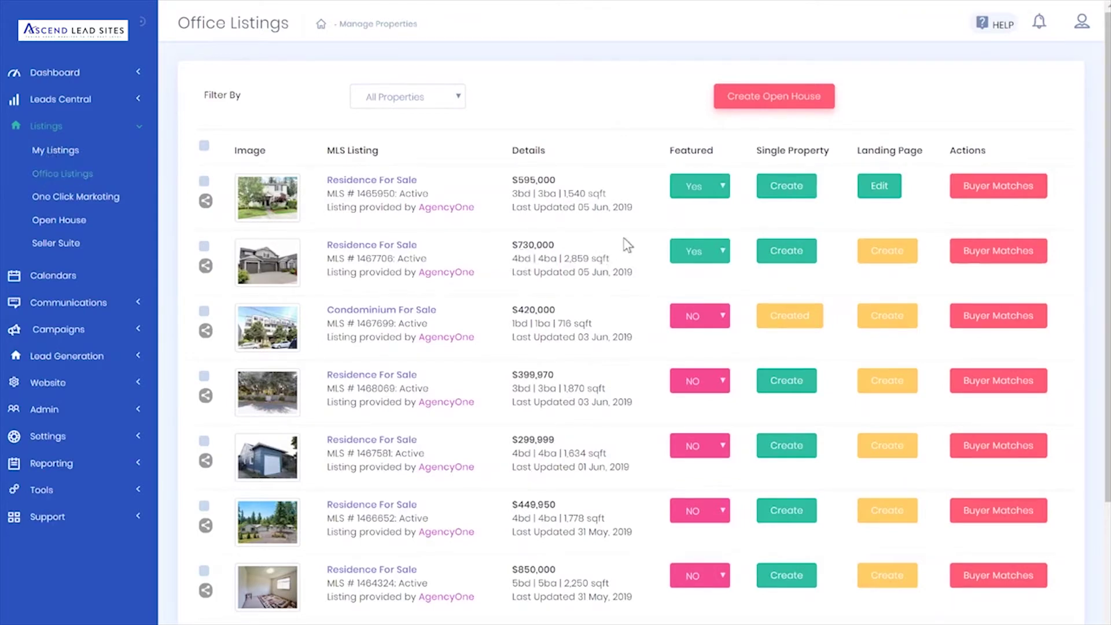
scroll(628, 246, down, 5)
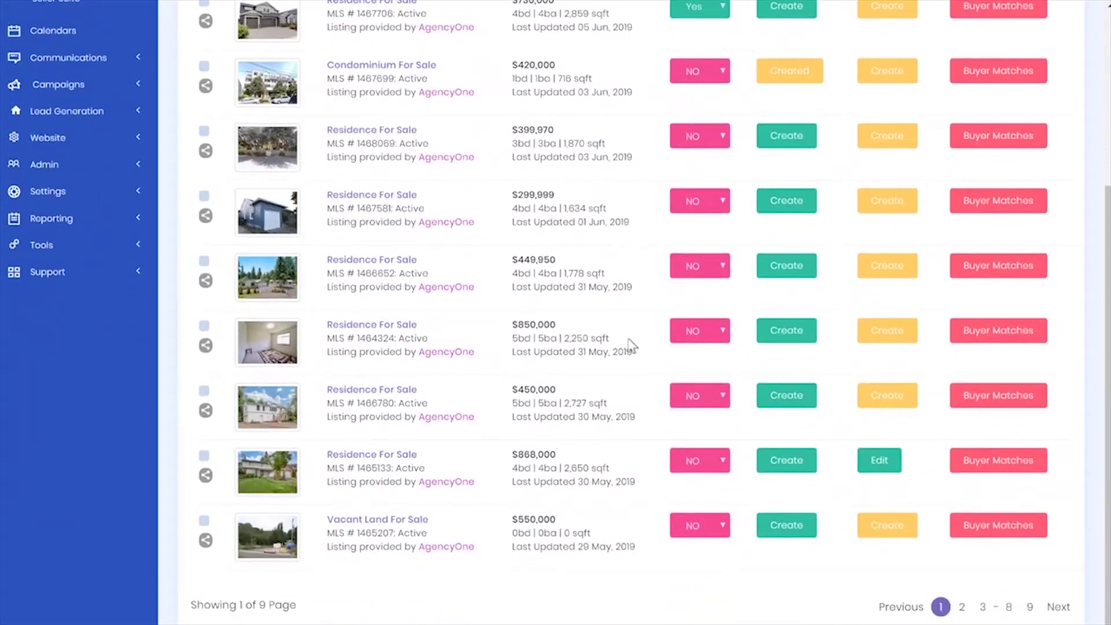
scroll(631, 346, up, 5)
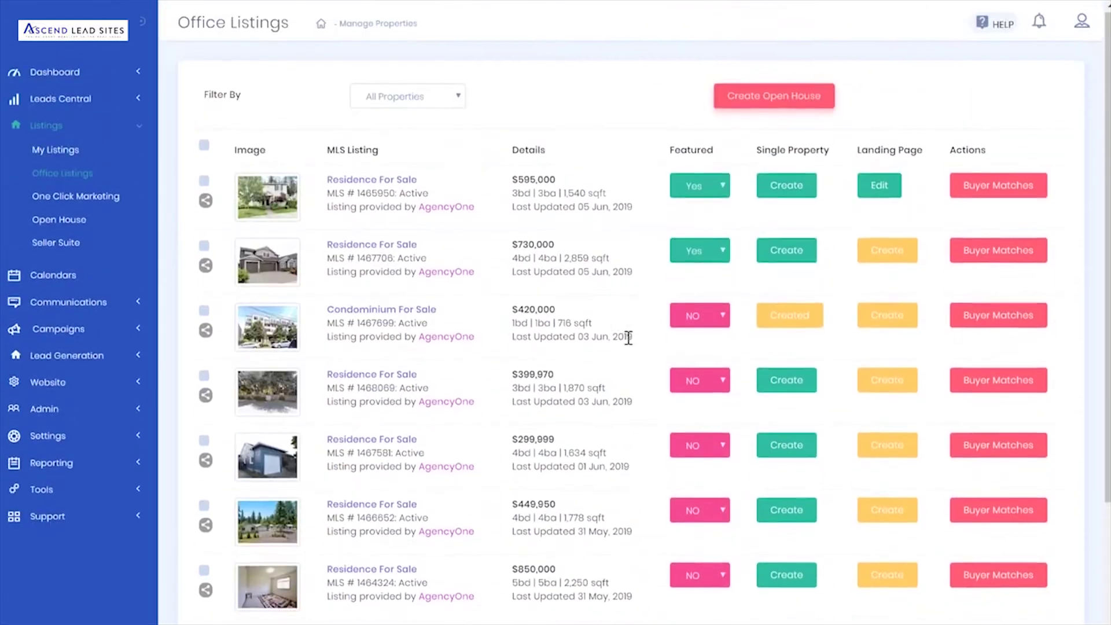
scroll(628, 335, down, 5)
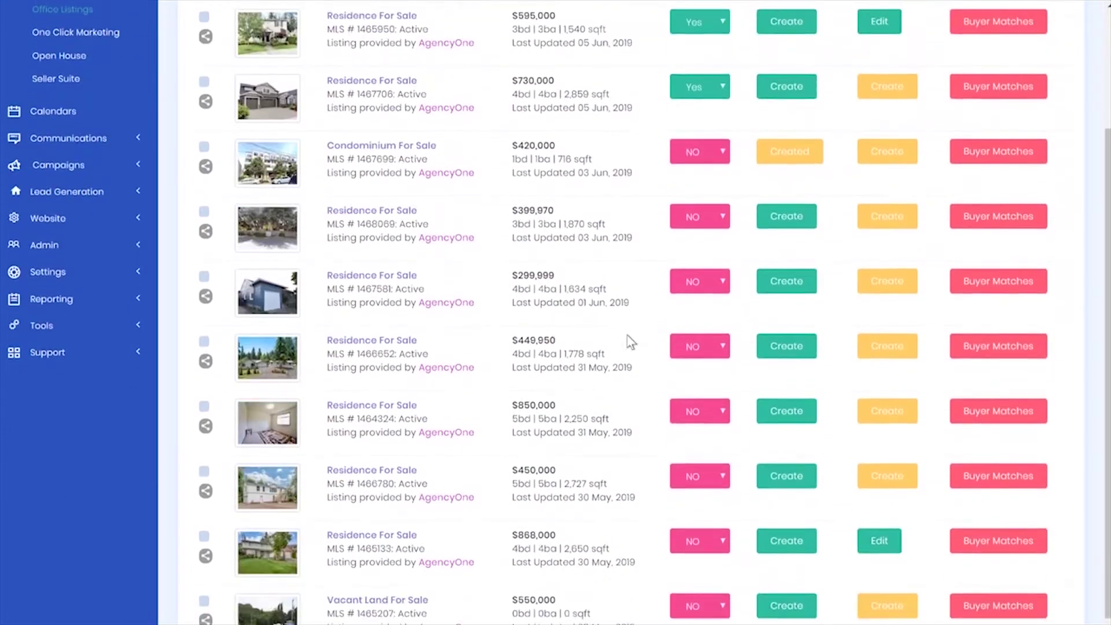
scroll(631, 344, up, 5)
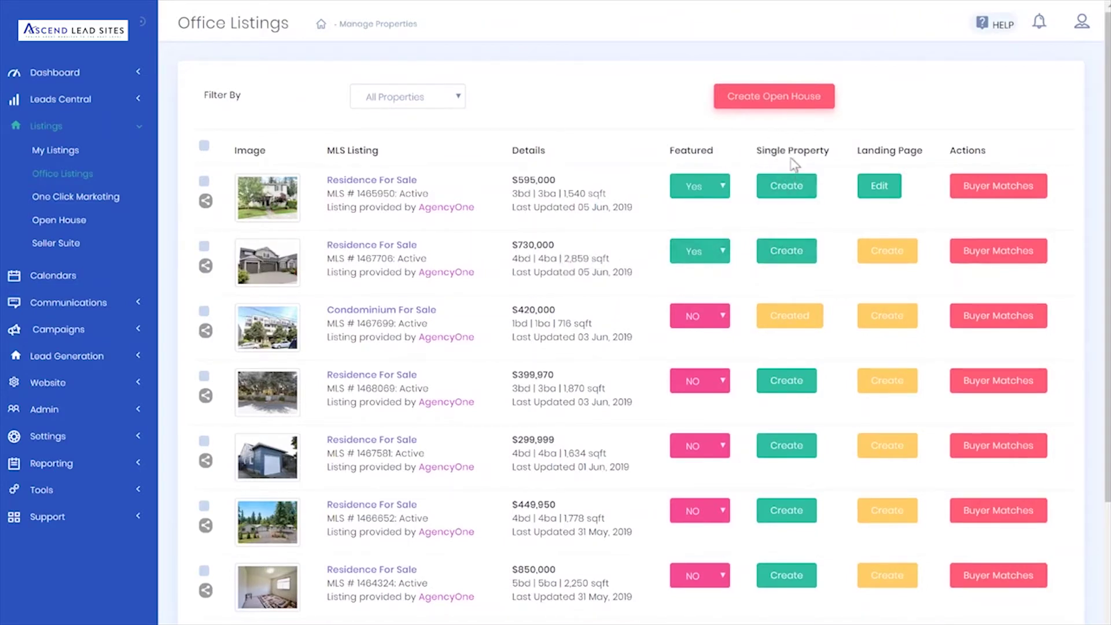
Start a single-property page for the $730,000 residence and preview the first page design.
click(781, 262)
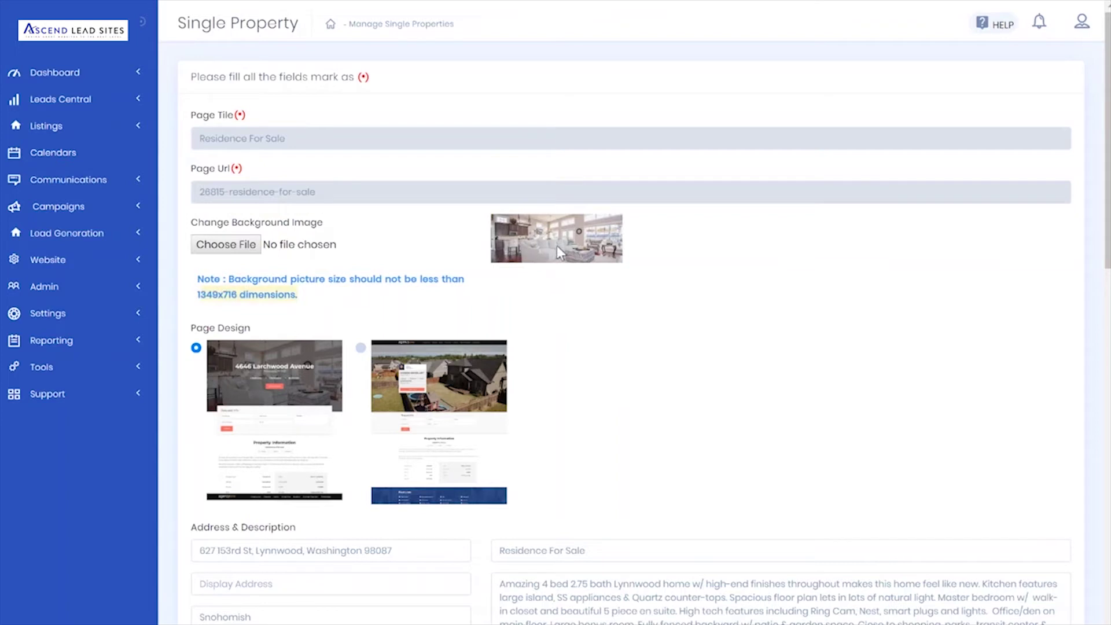
scroll(558, 340, down, 2)
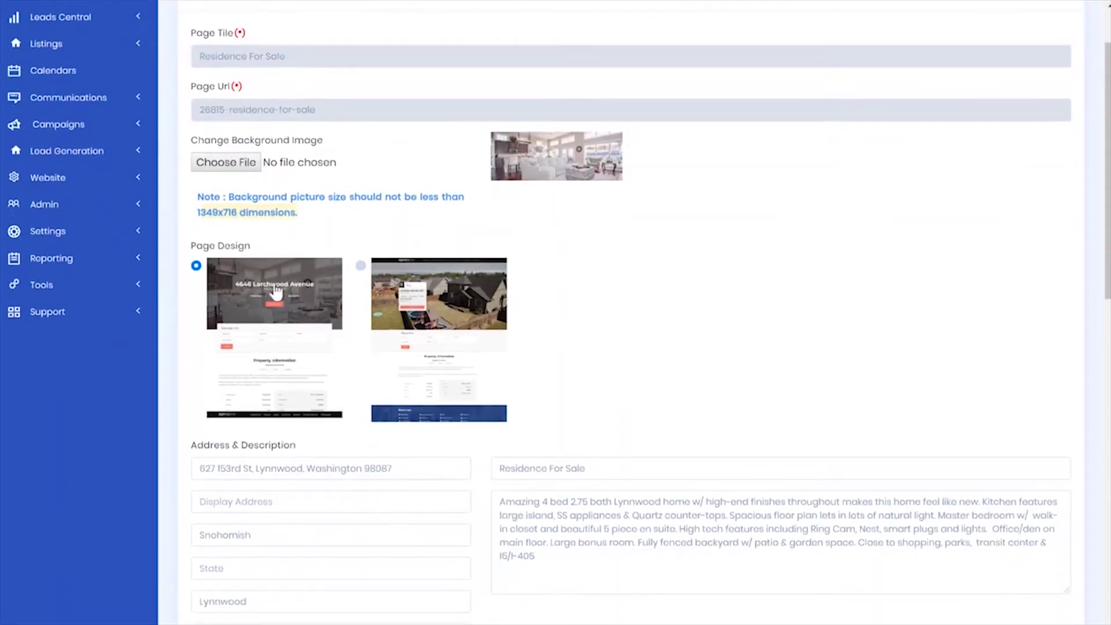
click(290, 317)
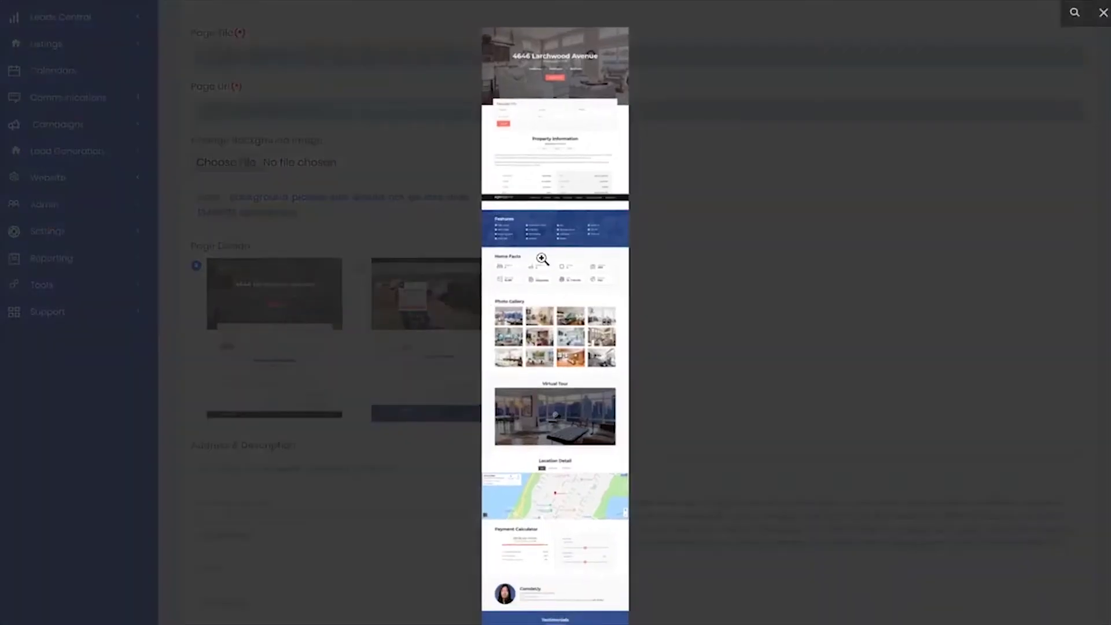
Zoom into the first design preview, then scroll through and close the second design's preview.
click(556, 415)
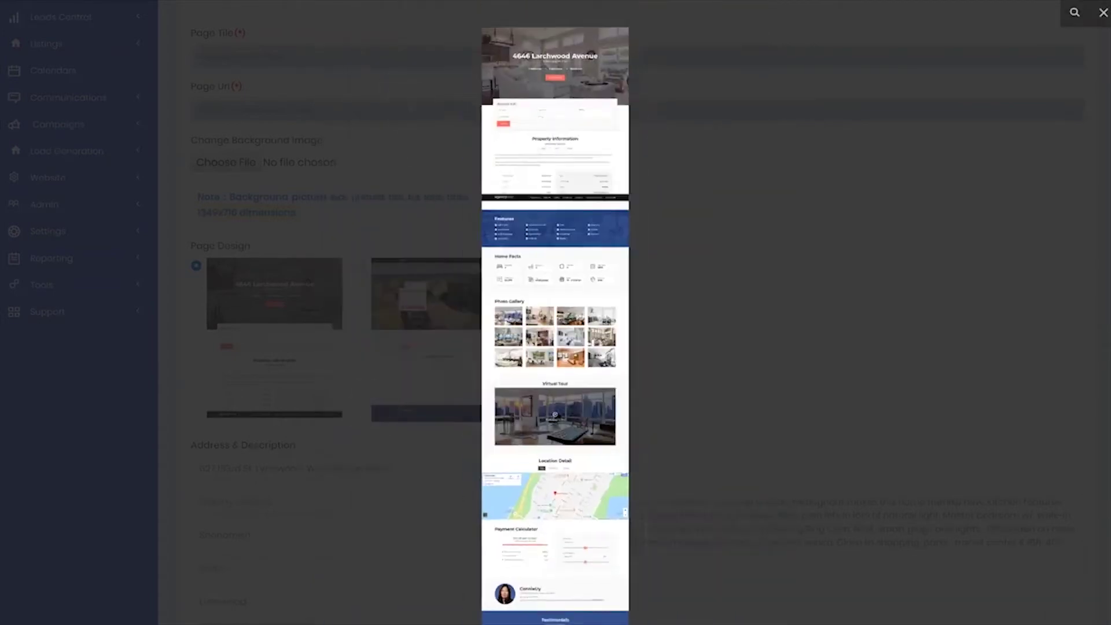
click(479, 283)
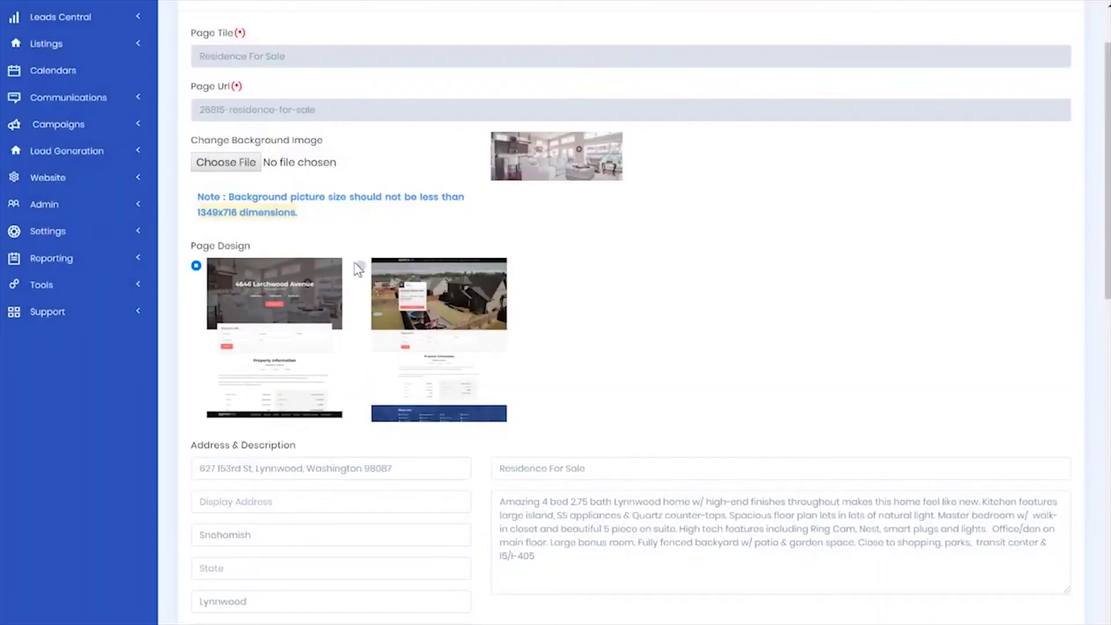
click(413, 279)
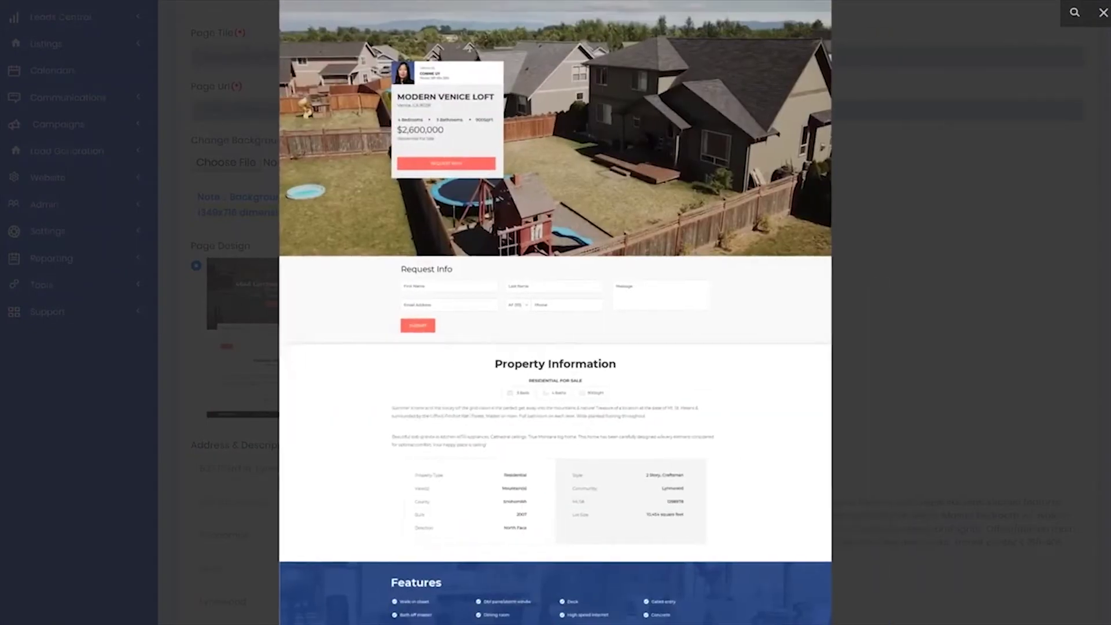
scroll(556, 313, down, 2)
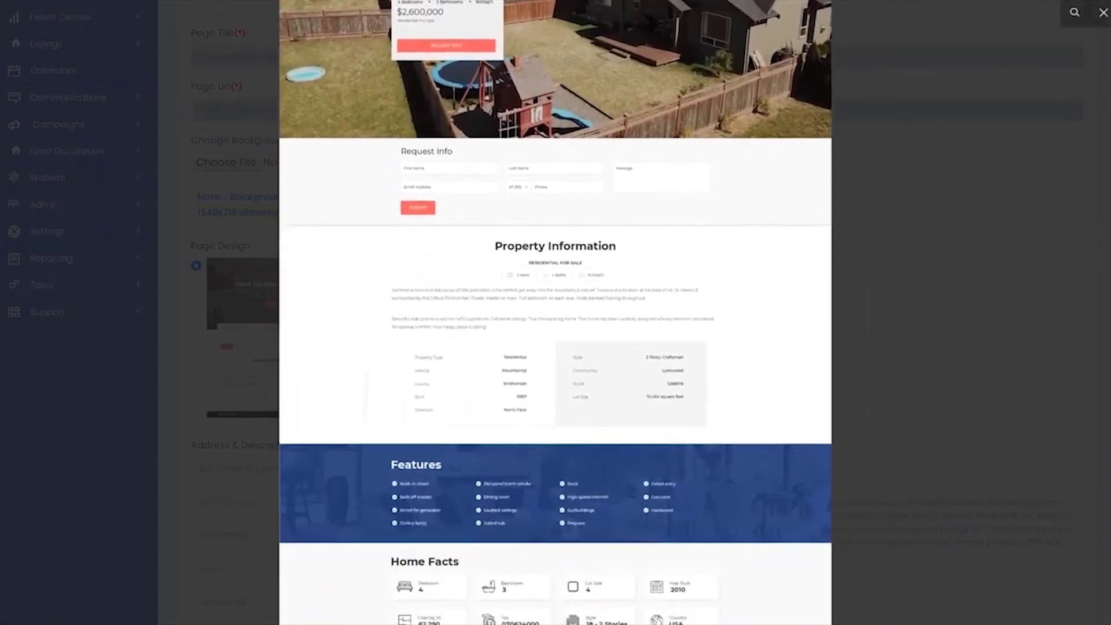
scroll(555, 312, down, 6)
scroll(555, 313, down, 7)
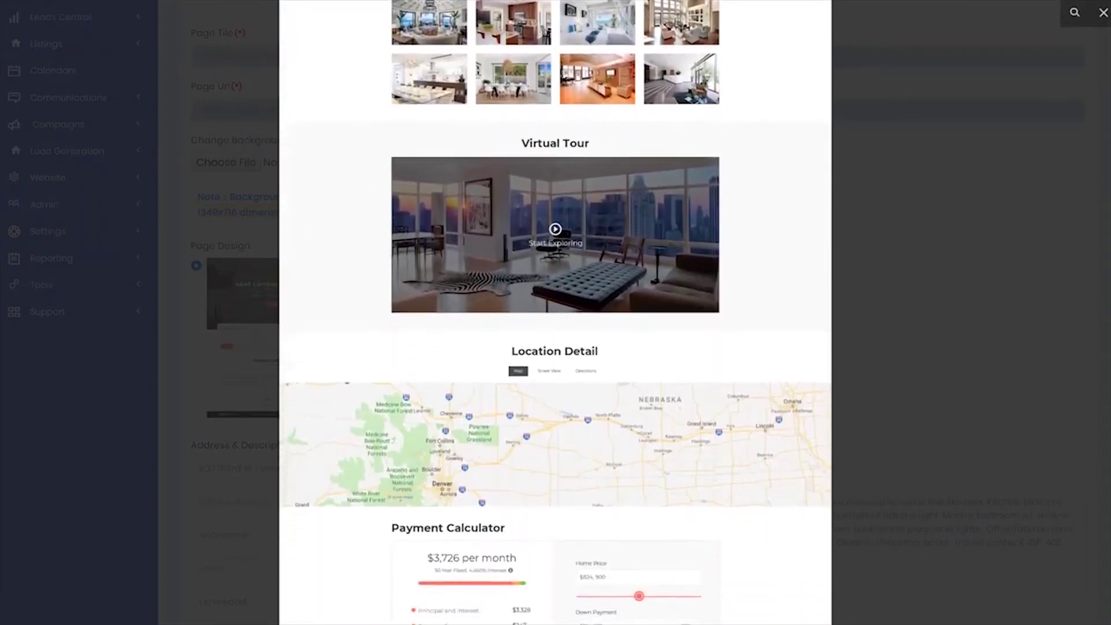
scroll(556, 312, down, 4)
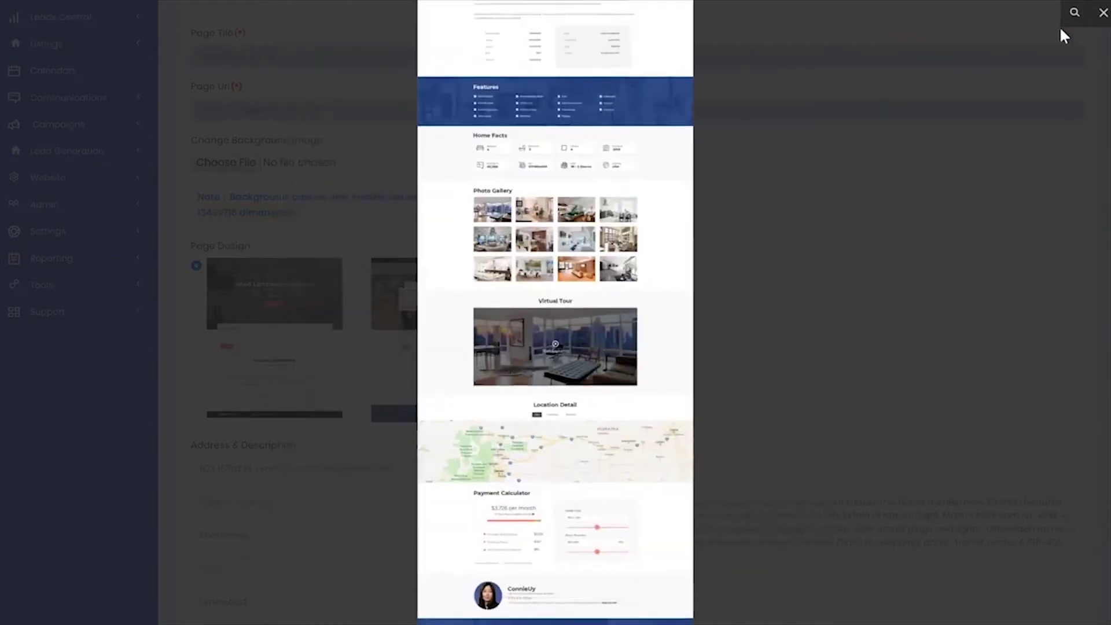
click(1103, 12)
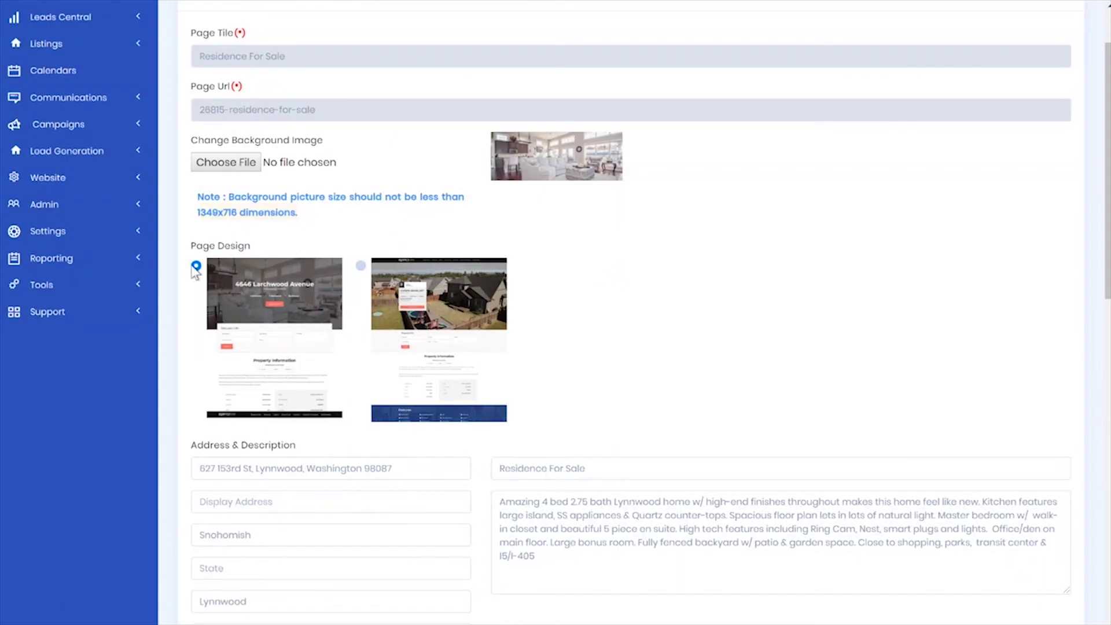
Replace the headline 'Residence For Sale' with 'Awesome Home For Sale' and select the description text.
scroll(605, 349, down, 3)
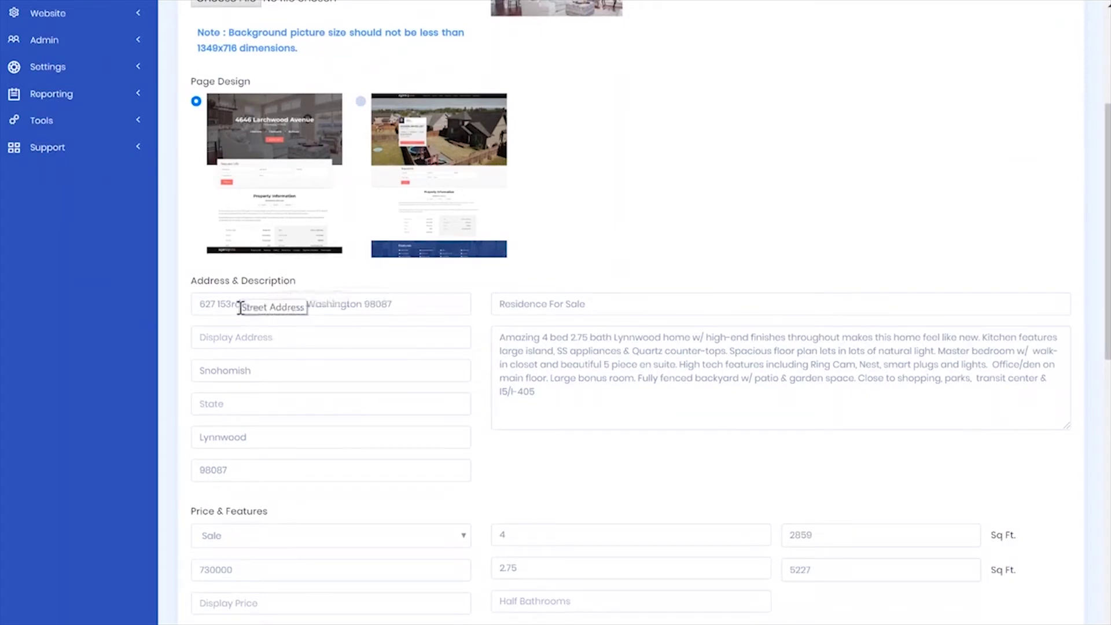
click(543, 311)
drag(605, 300, 490, 296)
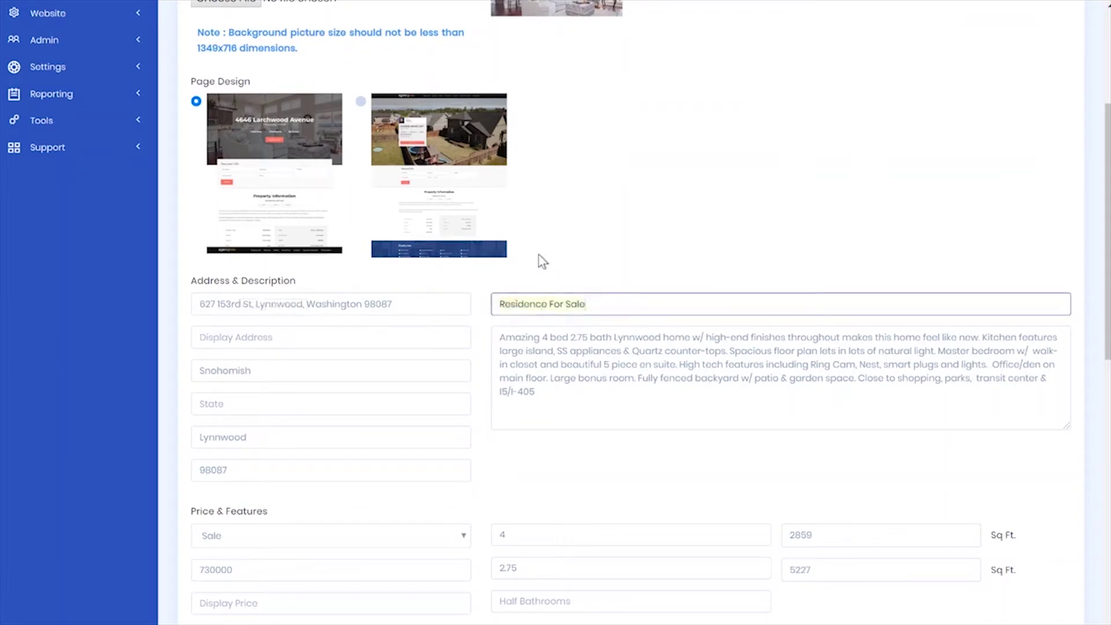
text(Awesome Hom)
drag(588, 405, 498, 336)
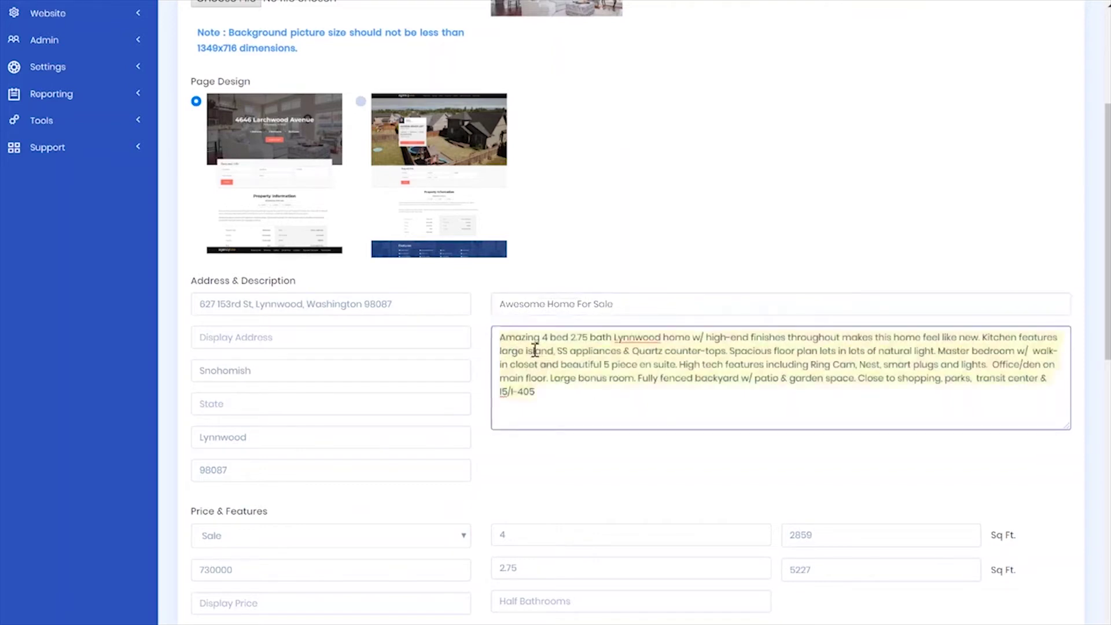
scroll(543, 385, down, 1)
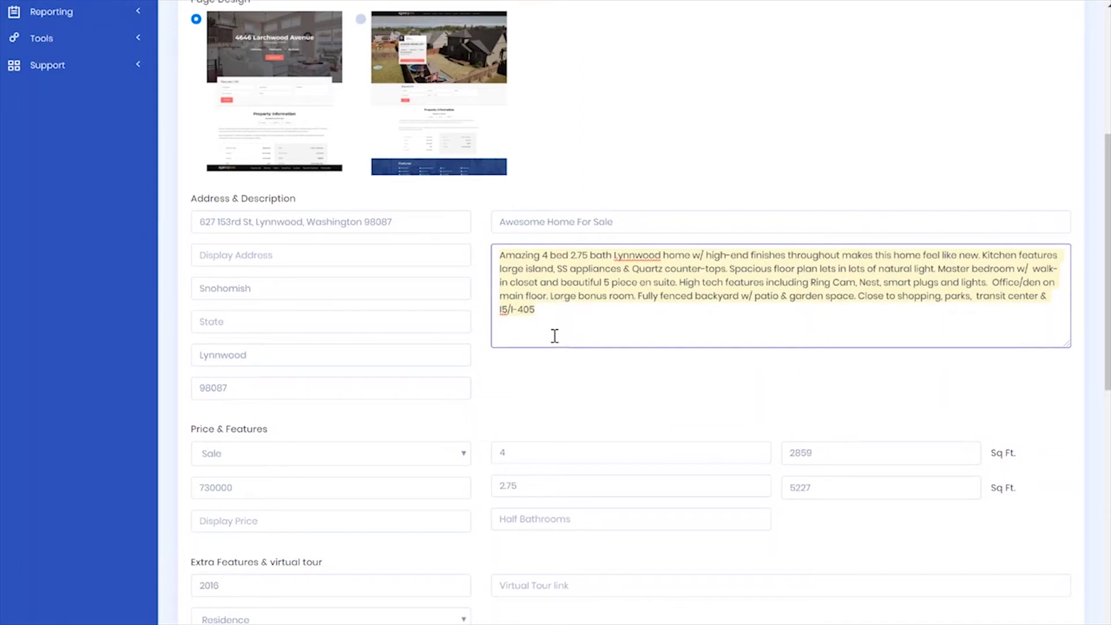
scroll(554, 336, down, 1)
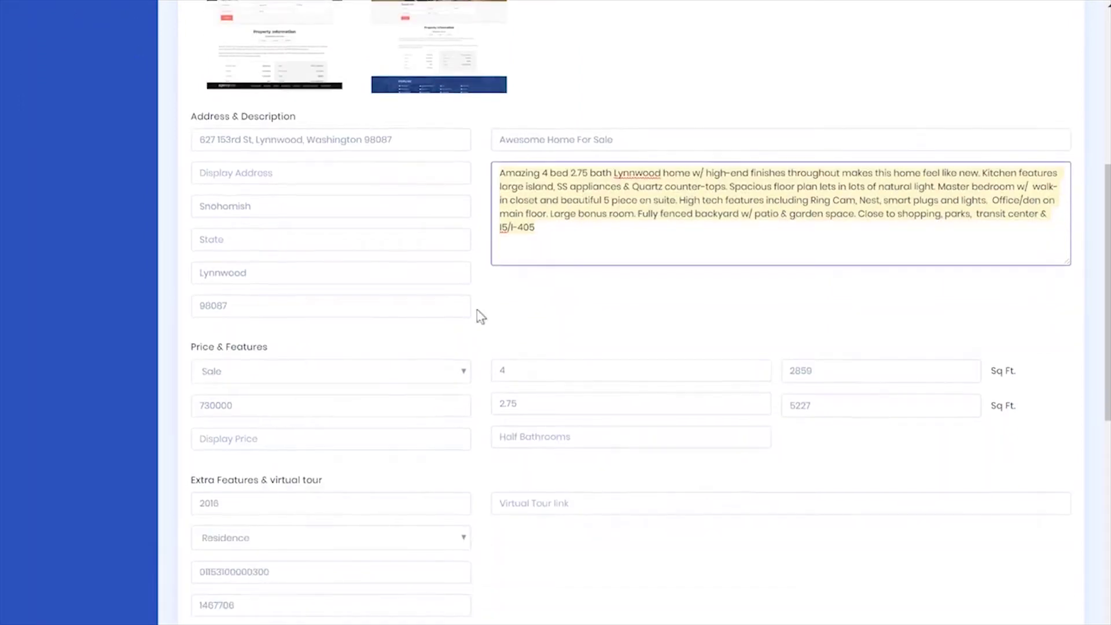
click(318, 377)
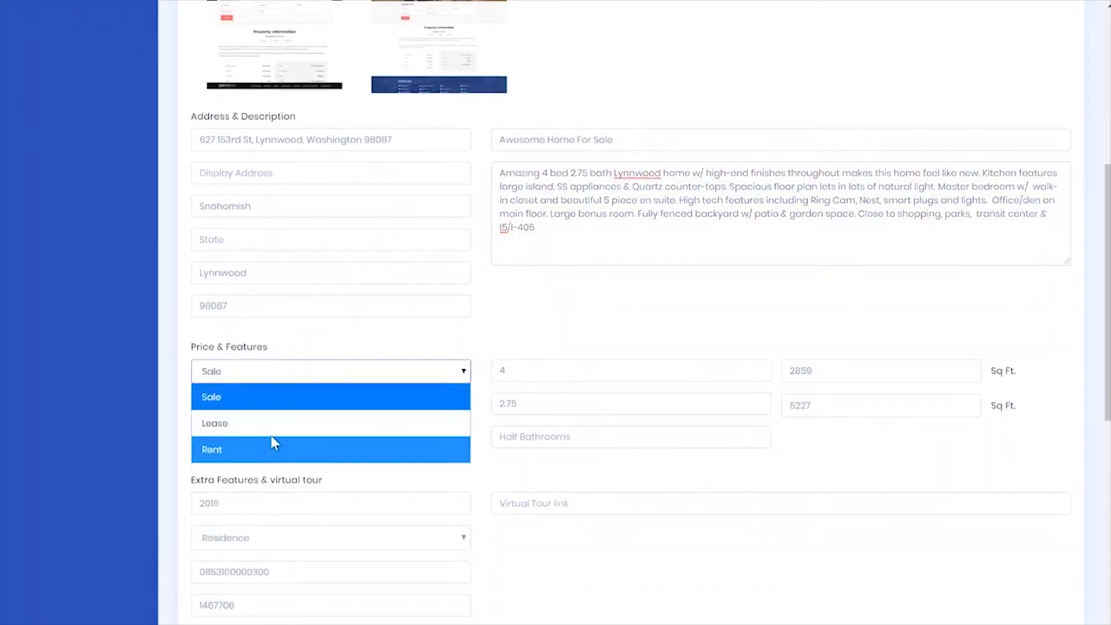
click(286, 402)
click(455, 333)
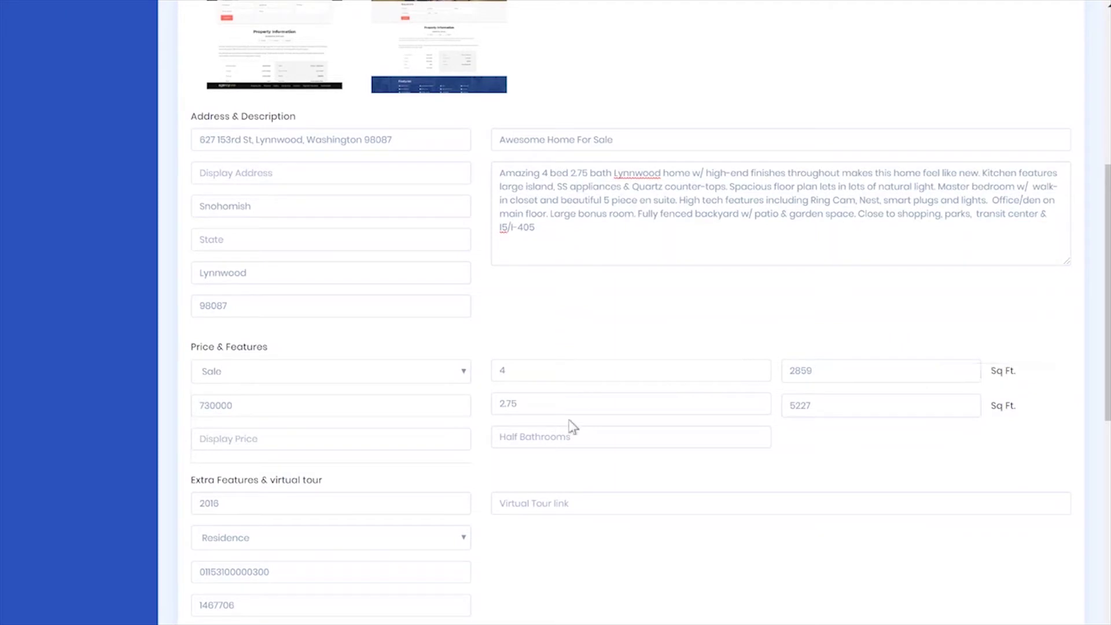
scroll(573, 430, down, 3)
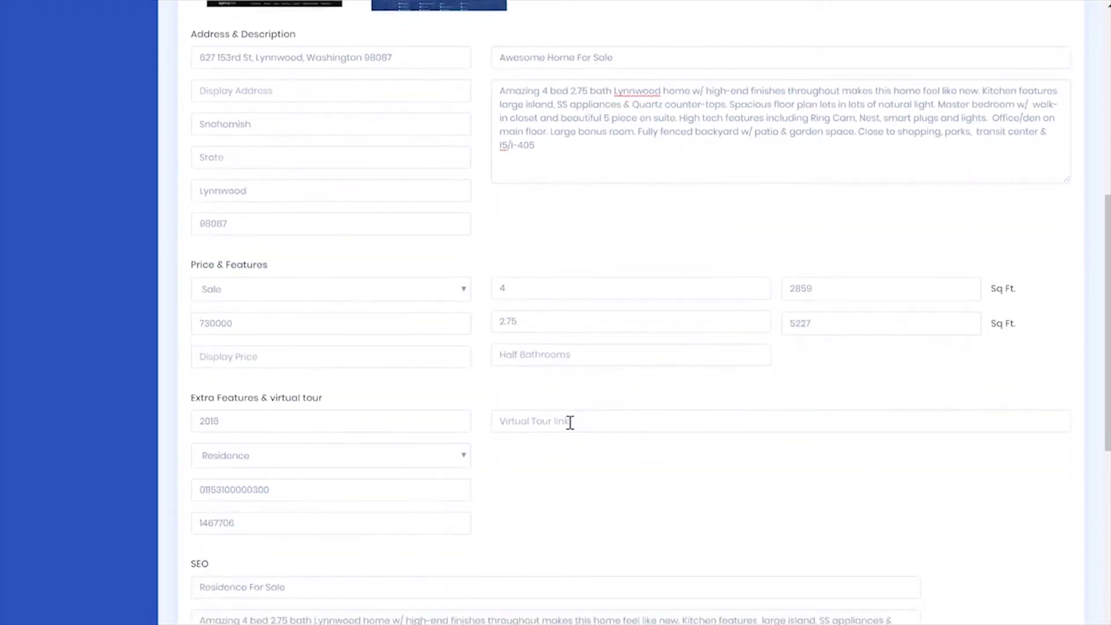
scroll(570, 427, down, 3)
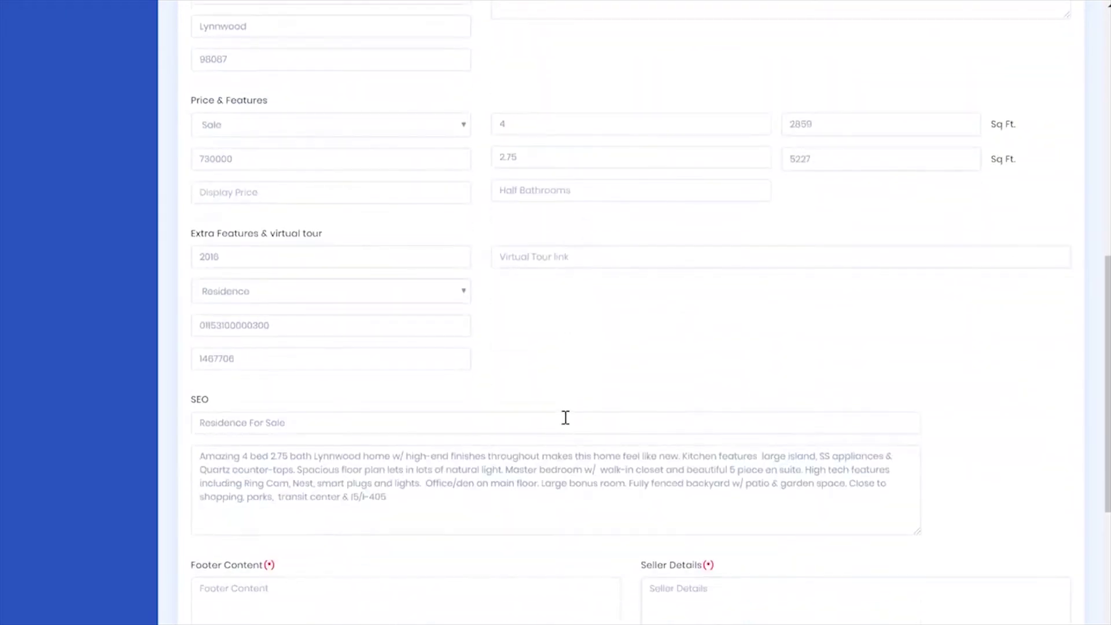
scroll(562, 412, down, 3)
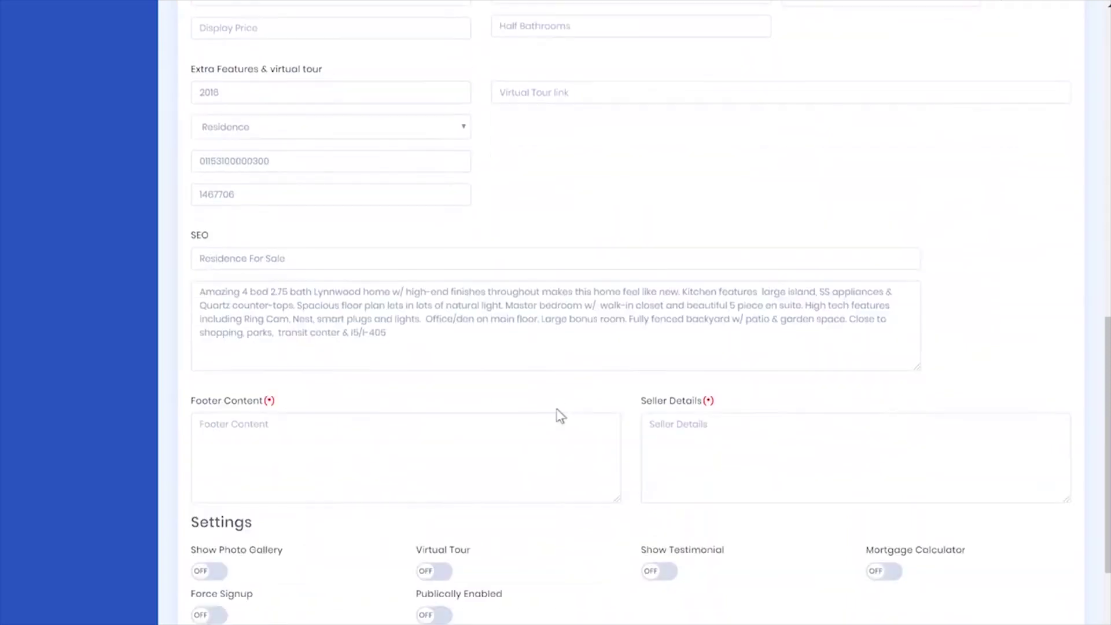
scroll(559, 411, down, 2)
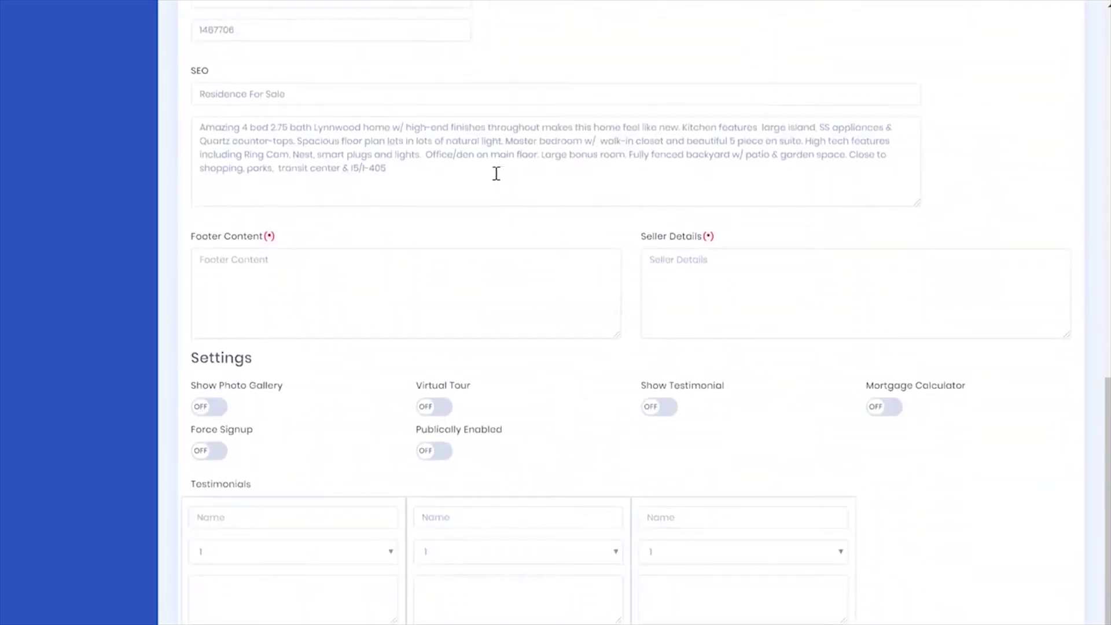
Write footer 'Thank you for visiting!' and seller details 'Seller will accept offers as they come in.'.
click(436, 270)
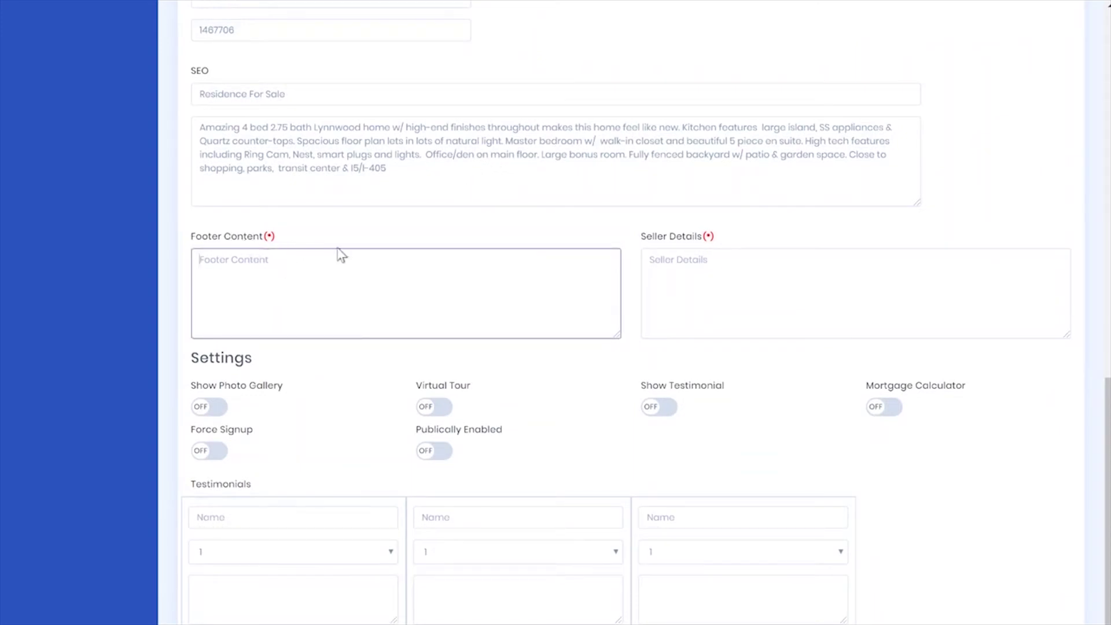
text(The)
text(nk you for visiting!)
click(710, 279)
text(Se)
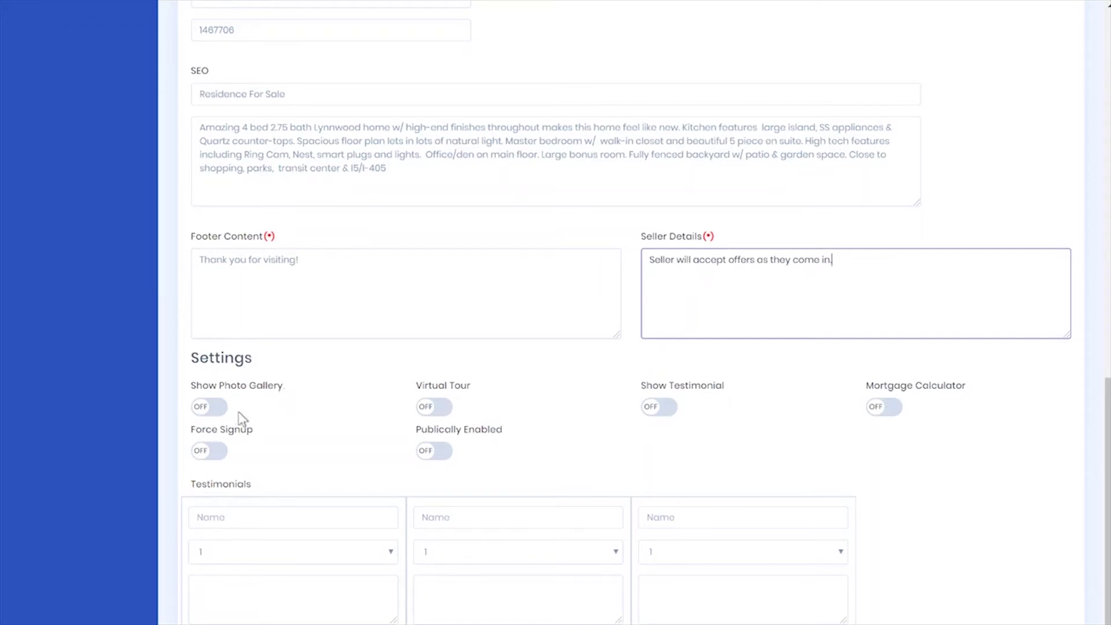
click(201, 409)
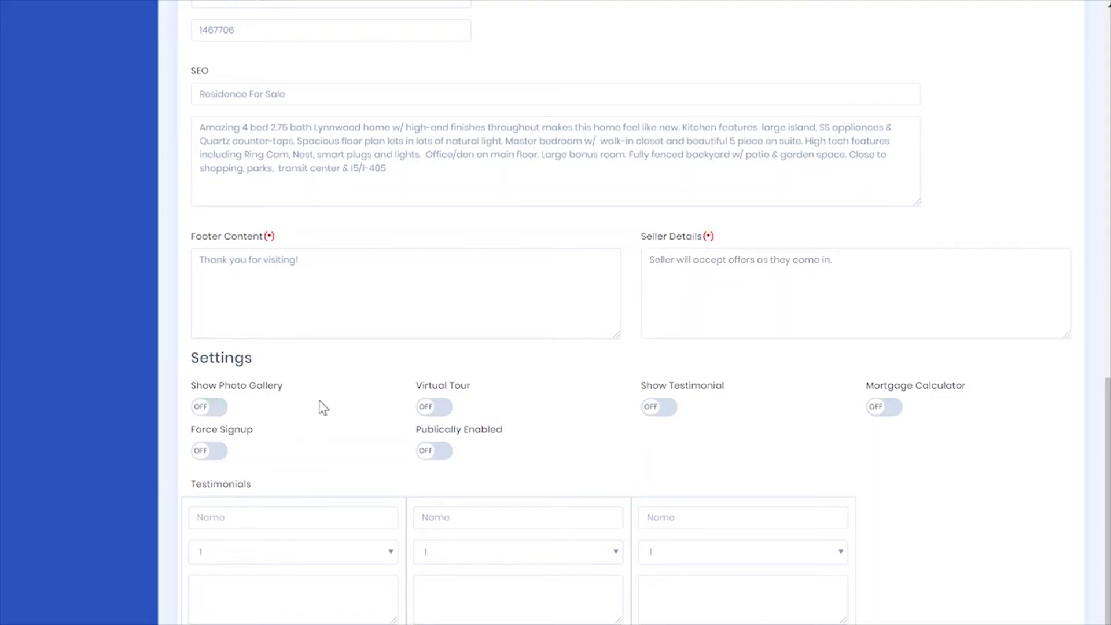
Turn on photo gallery, virtual tour, mortgage calculator and public visibility, leaving the testimonial rating at 1.
scroll(509, 418, down, 2)
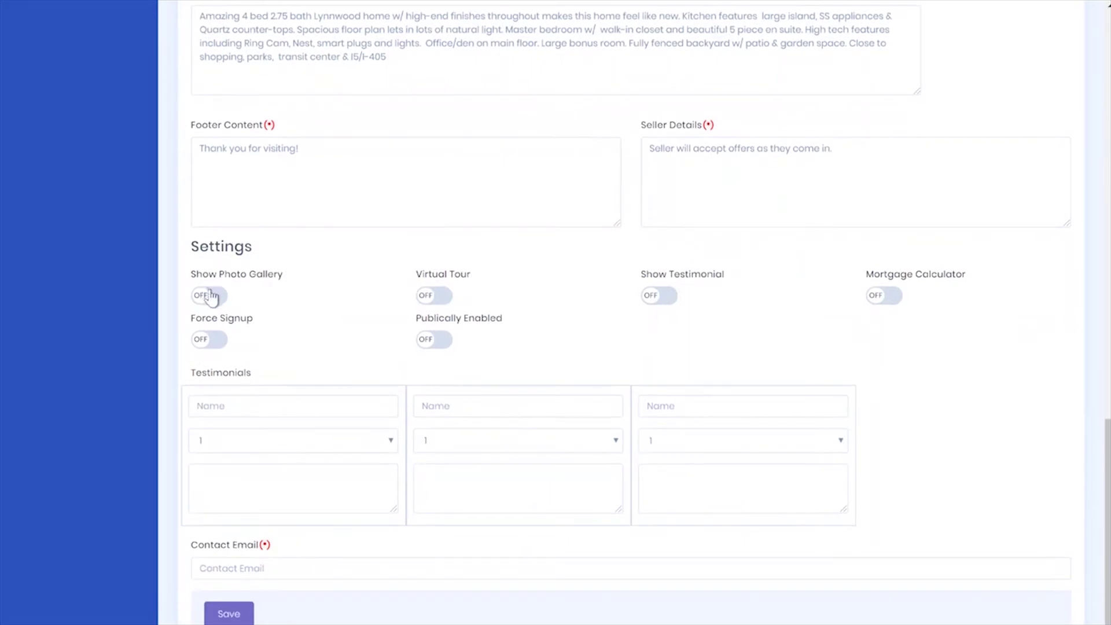
click(208, 295)
click(437, 296)
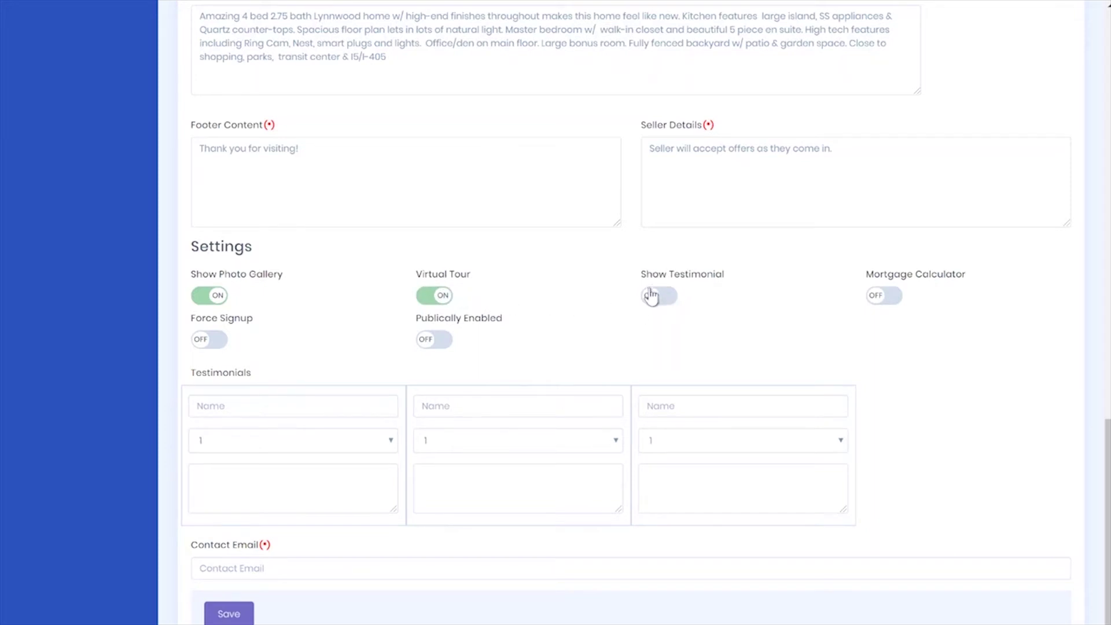
click(226, 403)
click(552, 343)
click(312, 443)
click(312, 446)
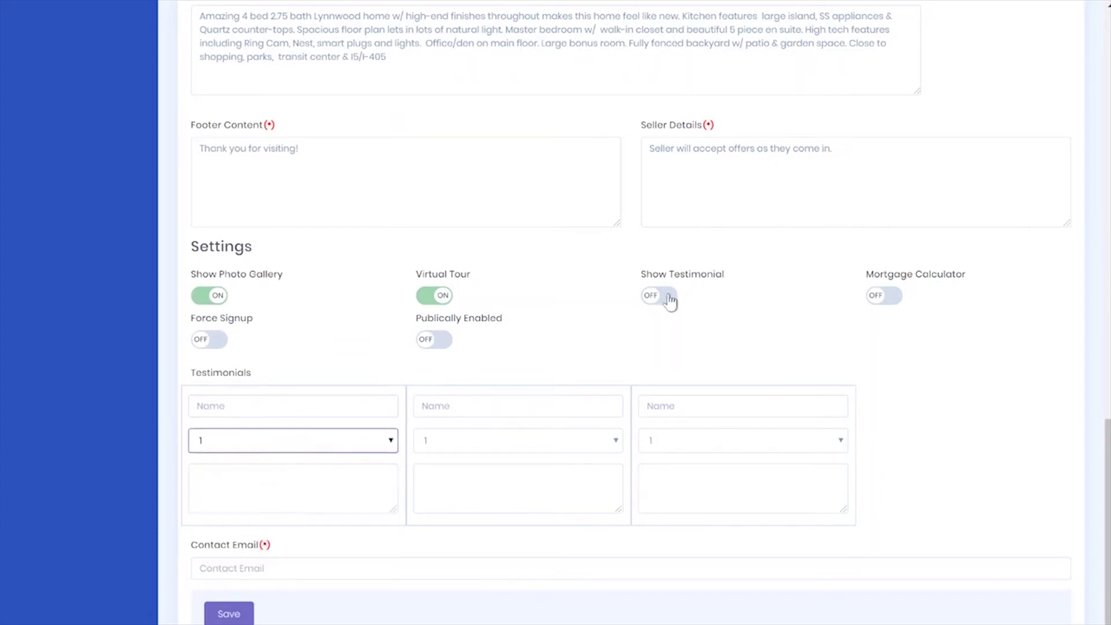
click(882, 295)
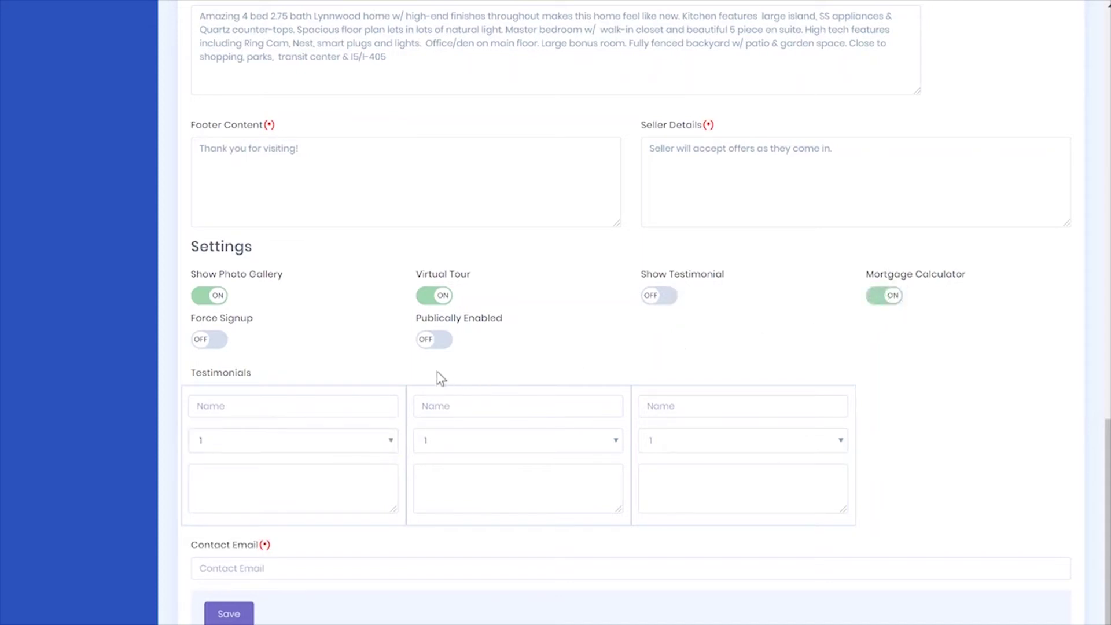
click(440, 341)
Fill in the contact e-mail from the autofill suggestion and save the page.
click(289, 569)
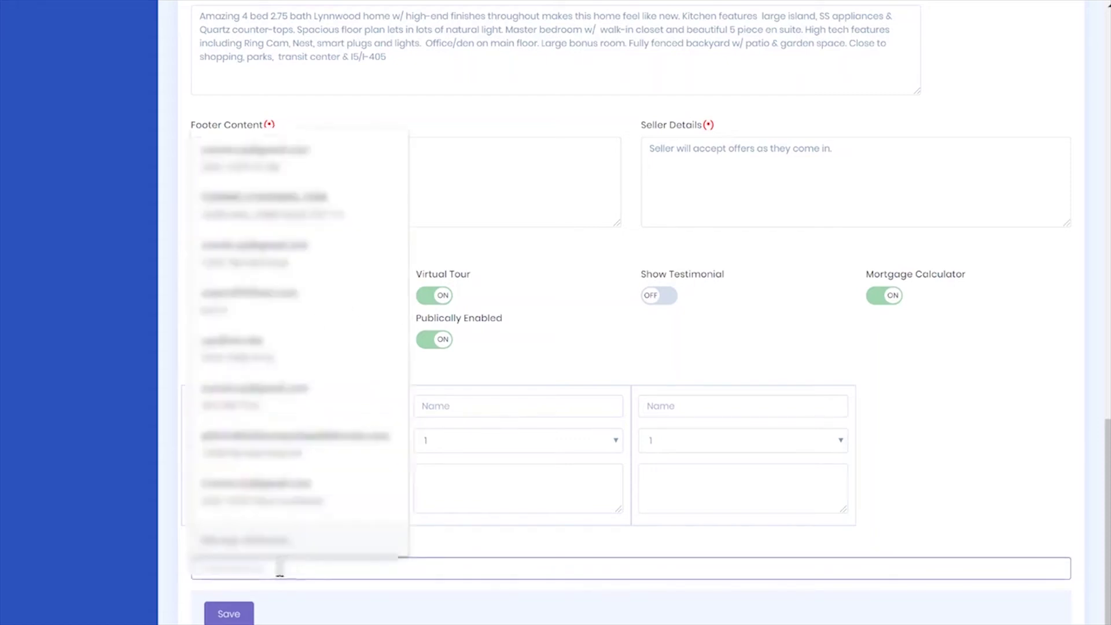
text(a)
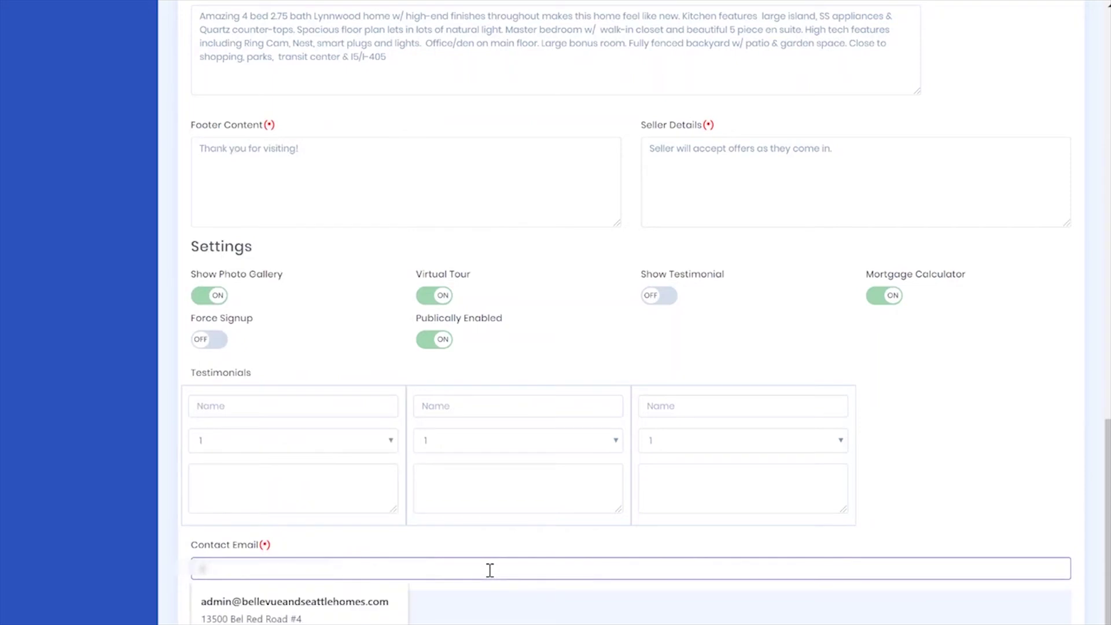
text(dmvueands)
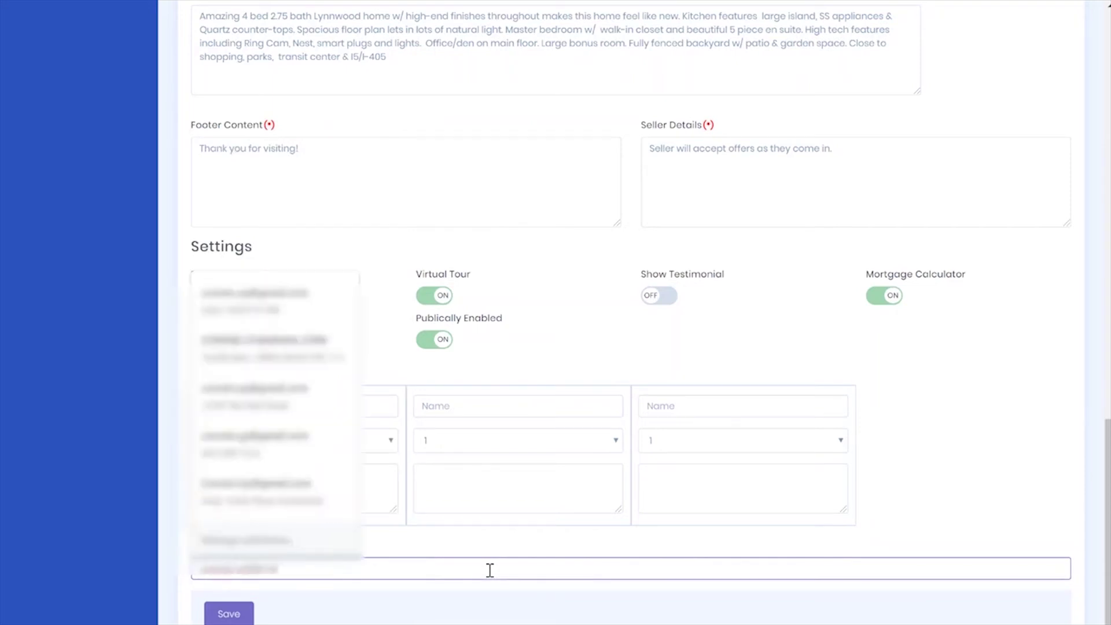
key(Tab)
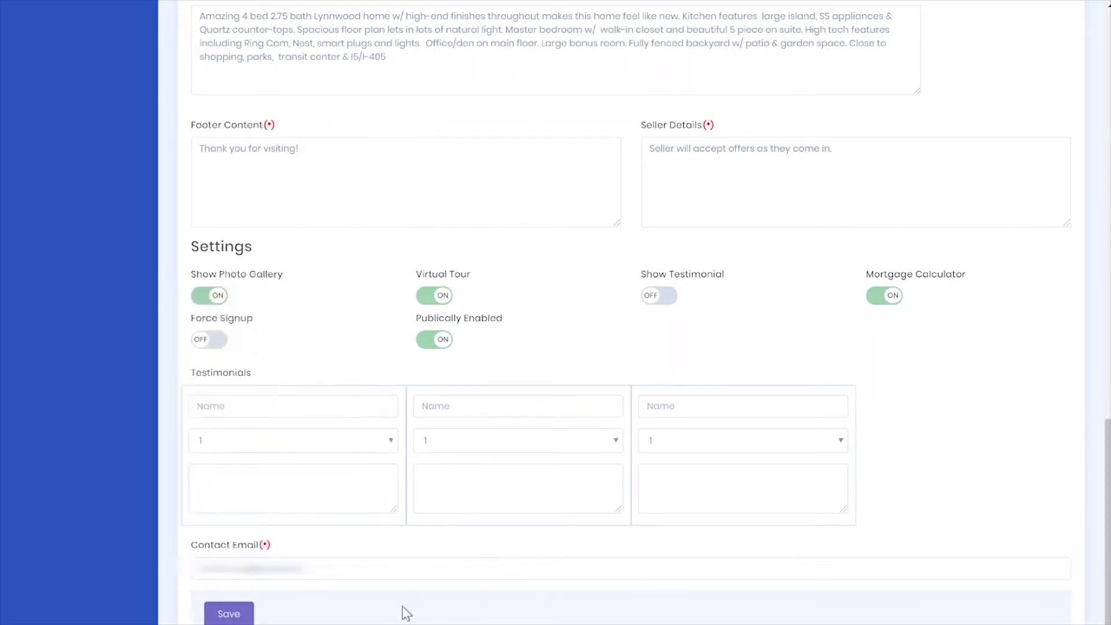
click(240, 613)
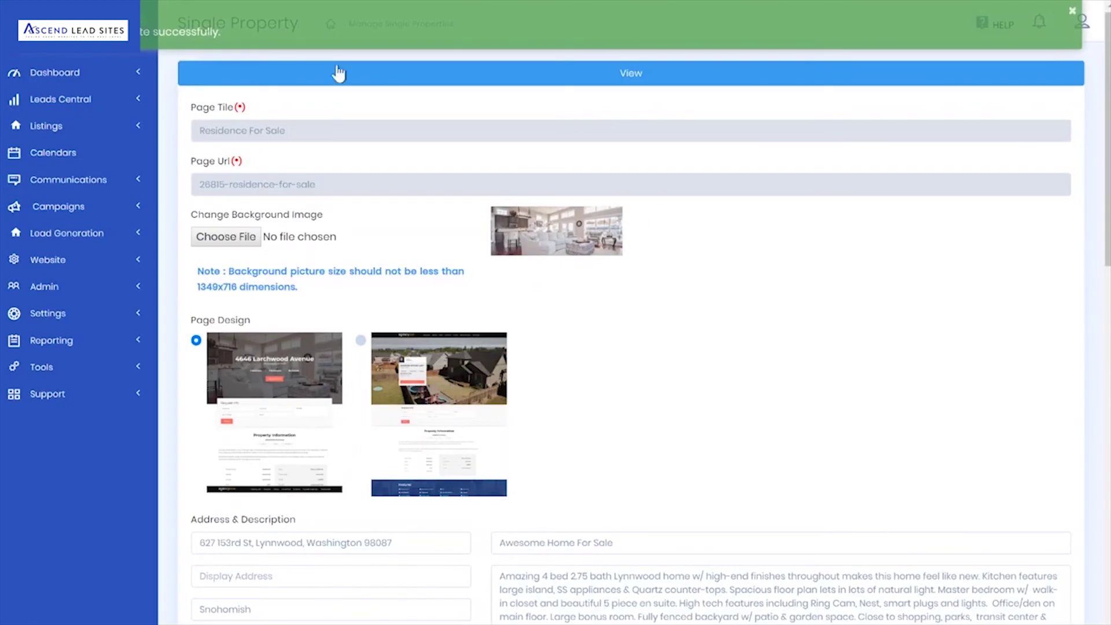
Open the live landing page and scroll past Features and Home Facts to the Photo Gallery.
click(622, 81)
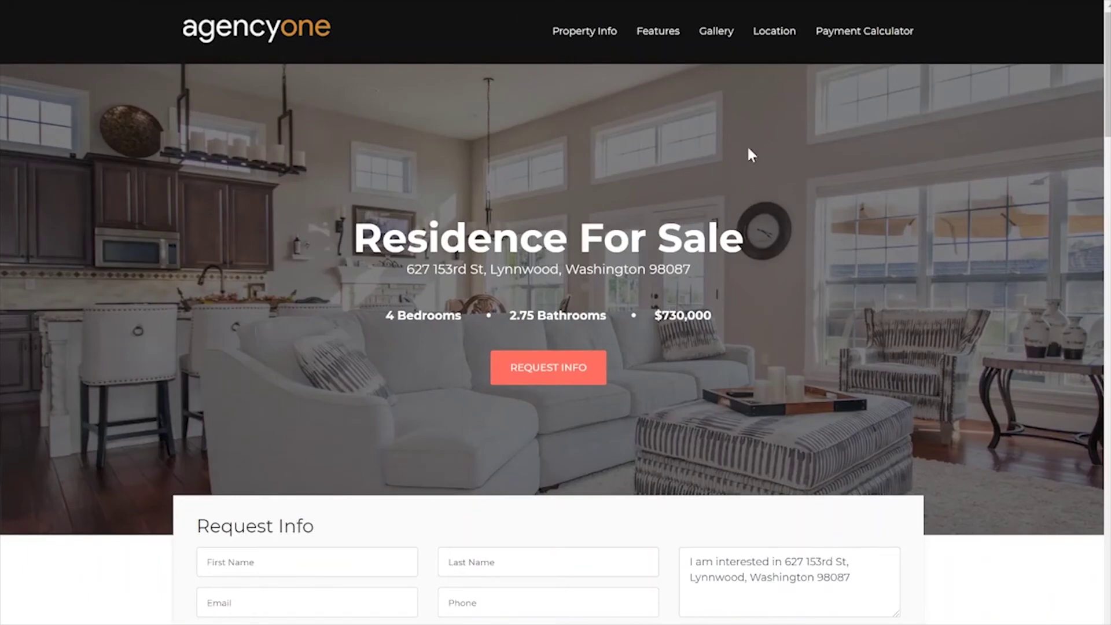
scroll(811, 179, down, 3)
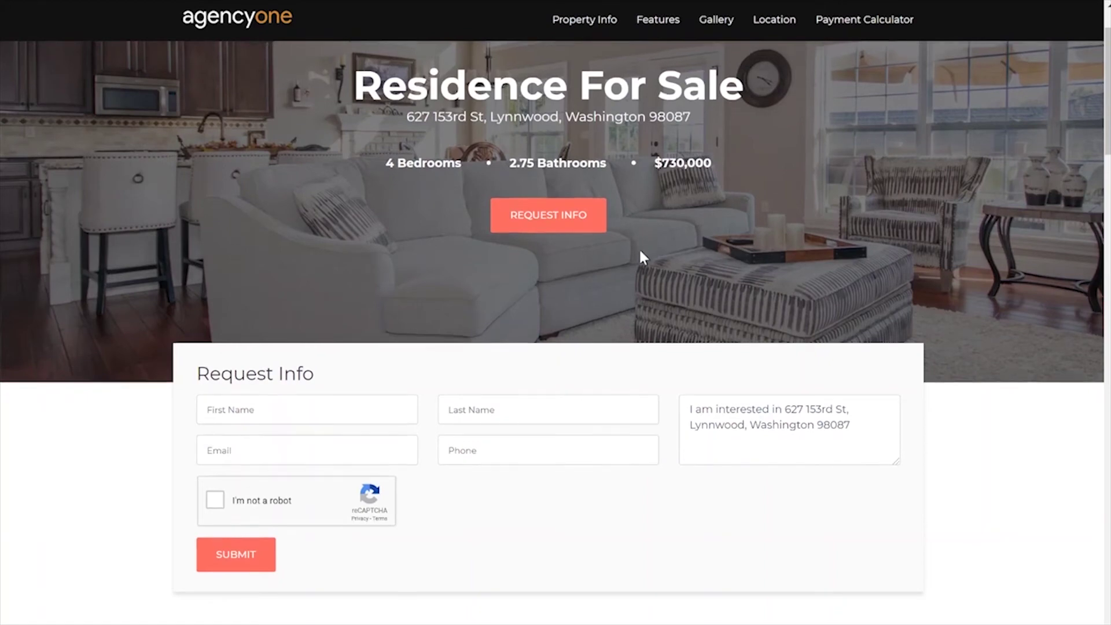
scroll(639, 255, down, 2)
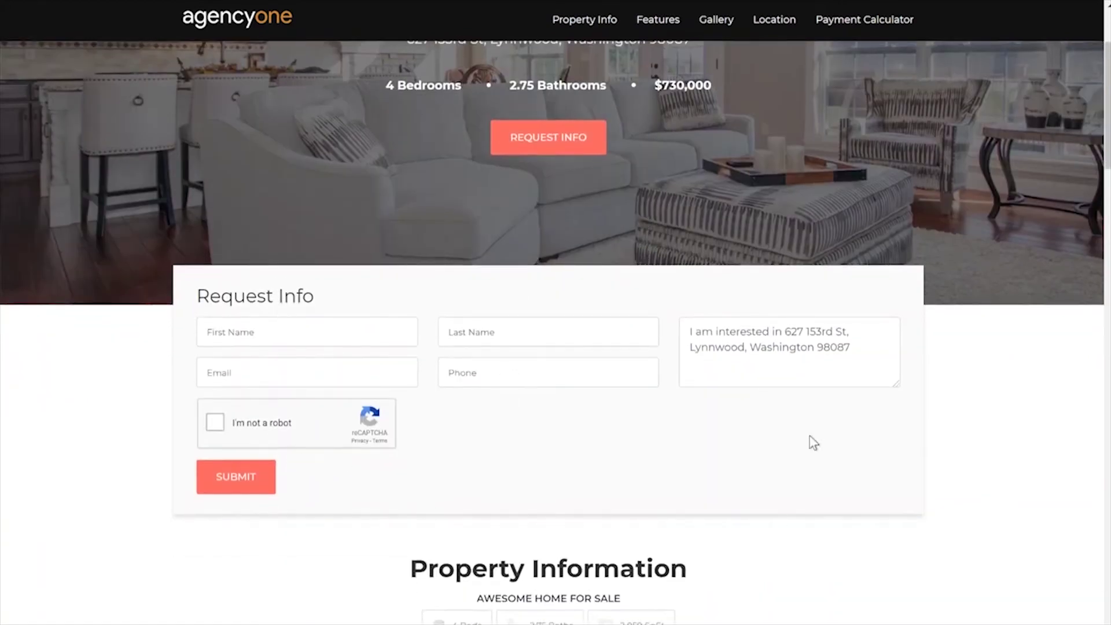
scroll(719, 431, down, 1)
scroll(718, 432, down, 1)
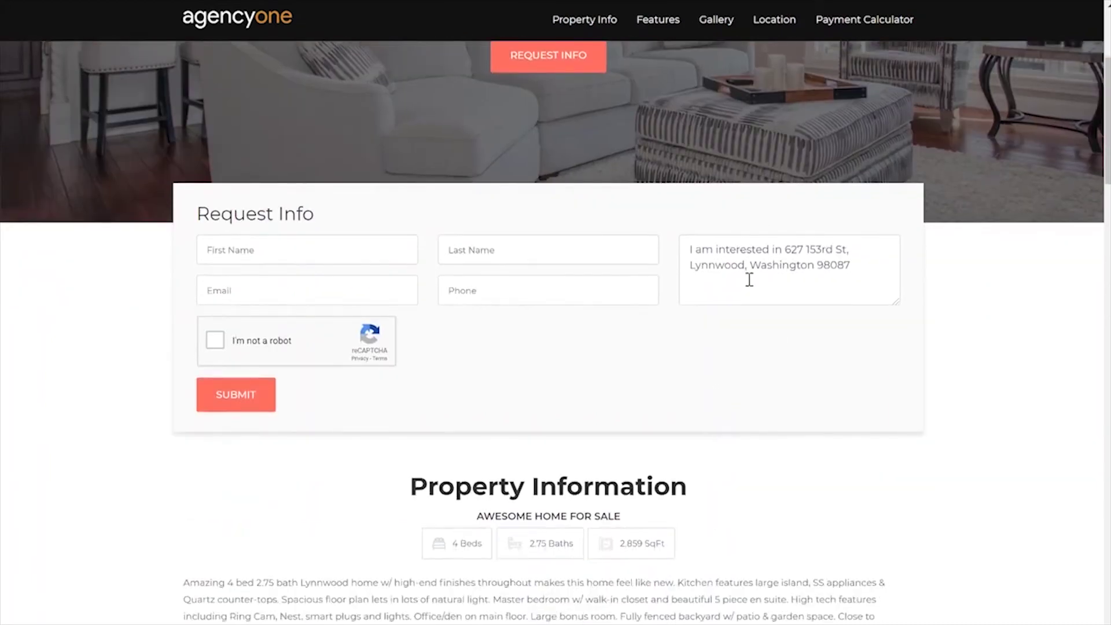
scroll(786, 350, down, 2)
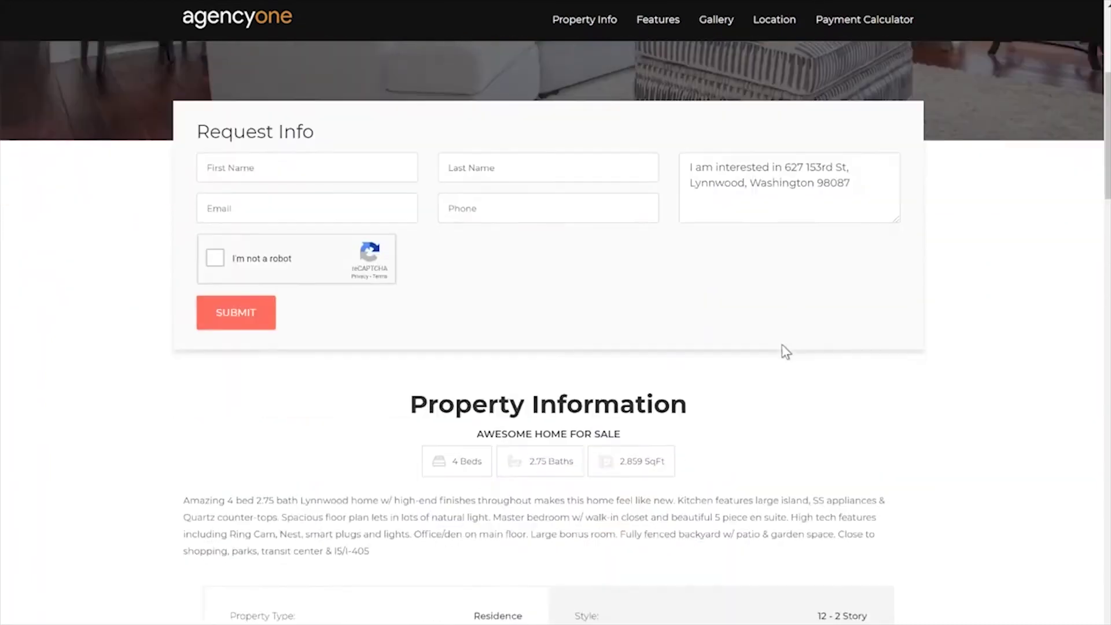
scroll(786, 350, down, 1)
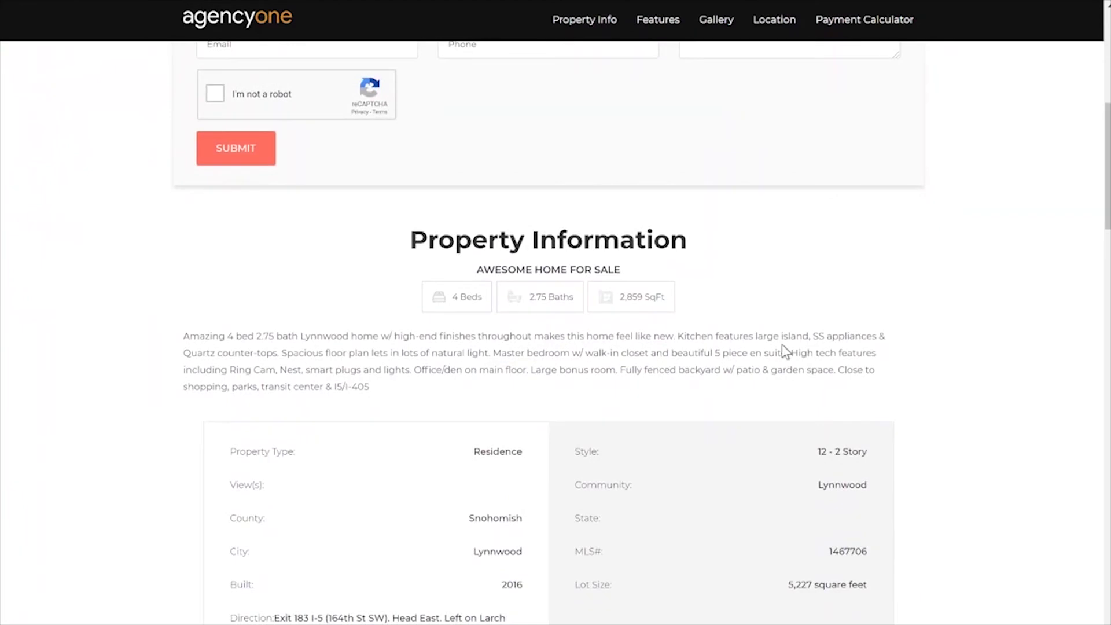
scroll(786, 350, down, 1)
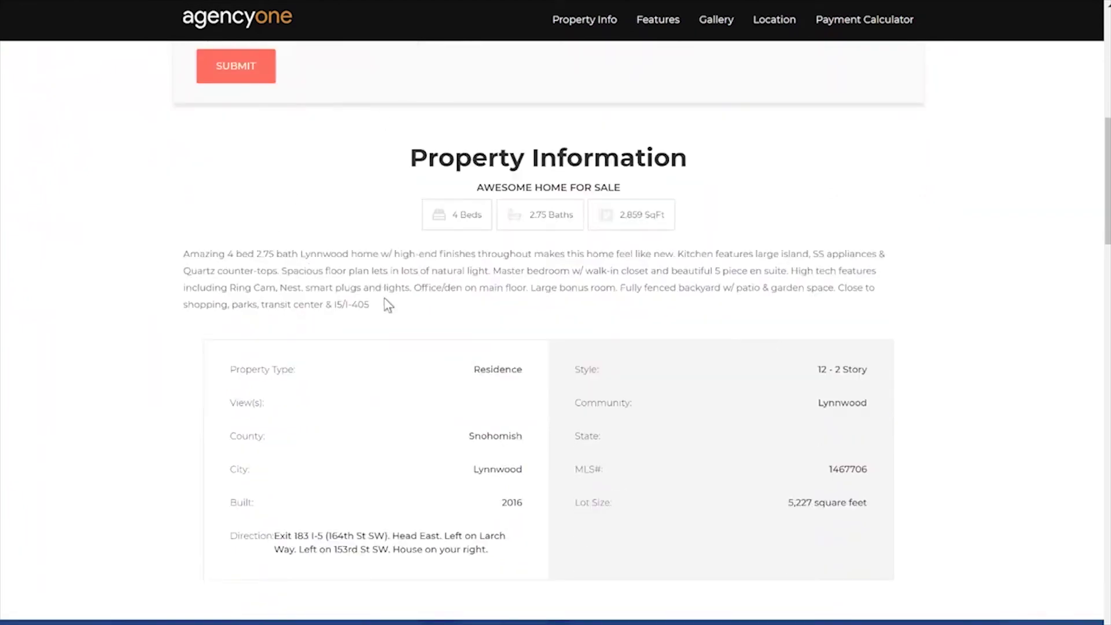
scroll(478, 401, down, 2)
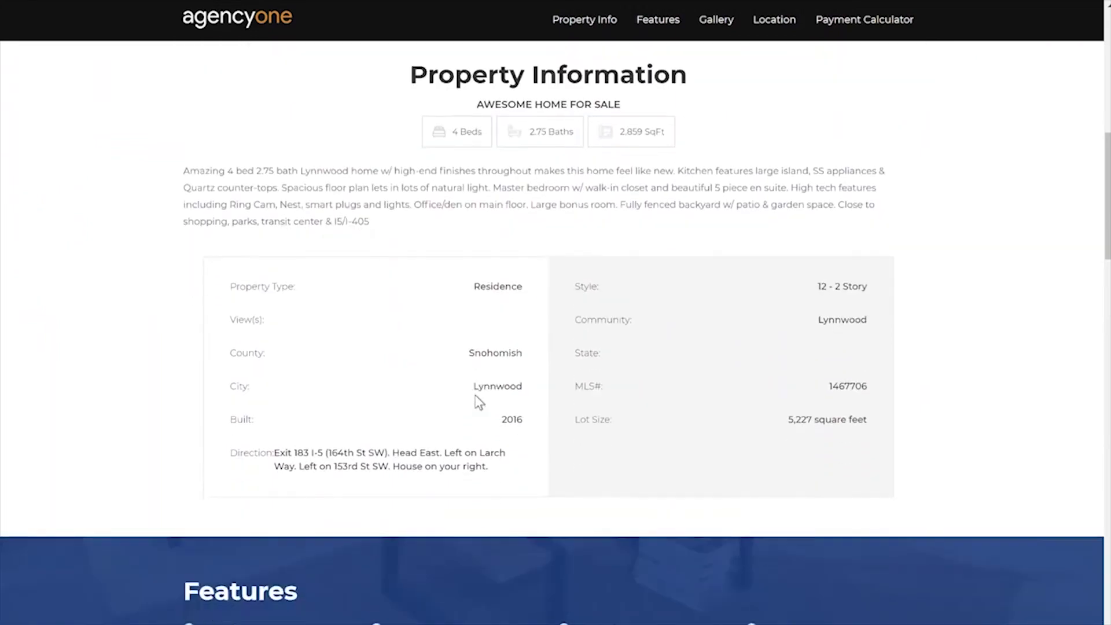
scroll(420, 389, down, 3)
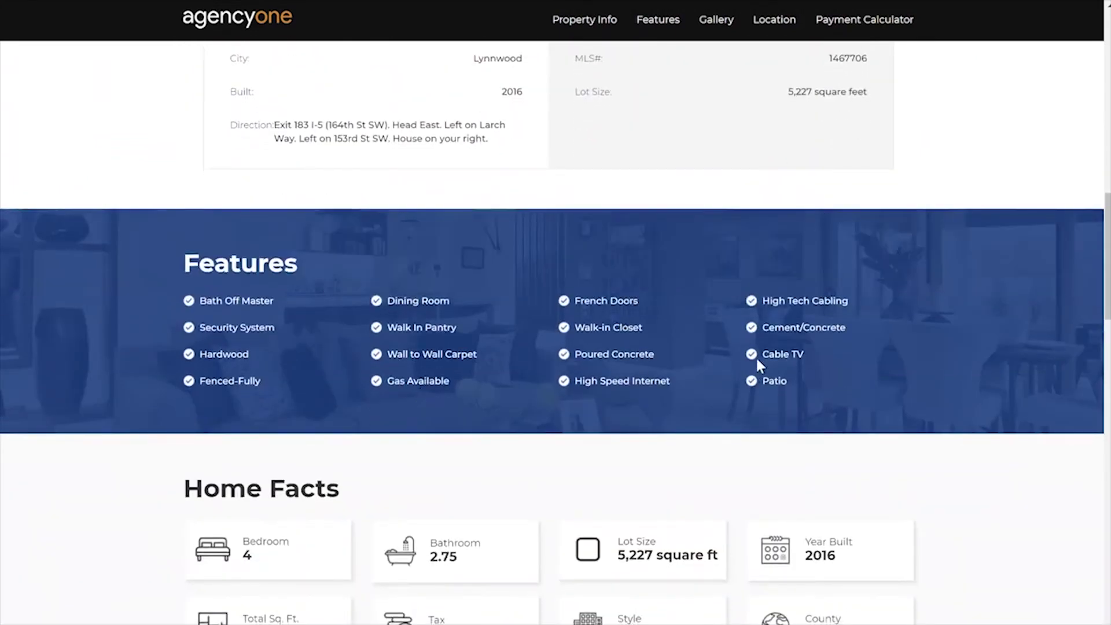
scroll(663, 415, down, 2)
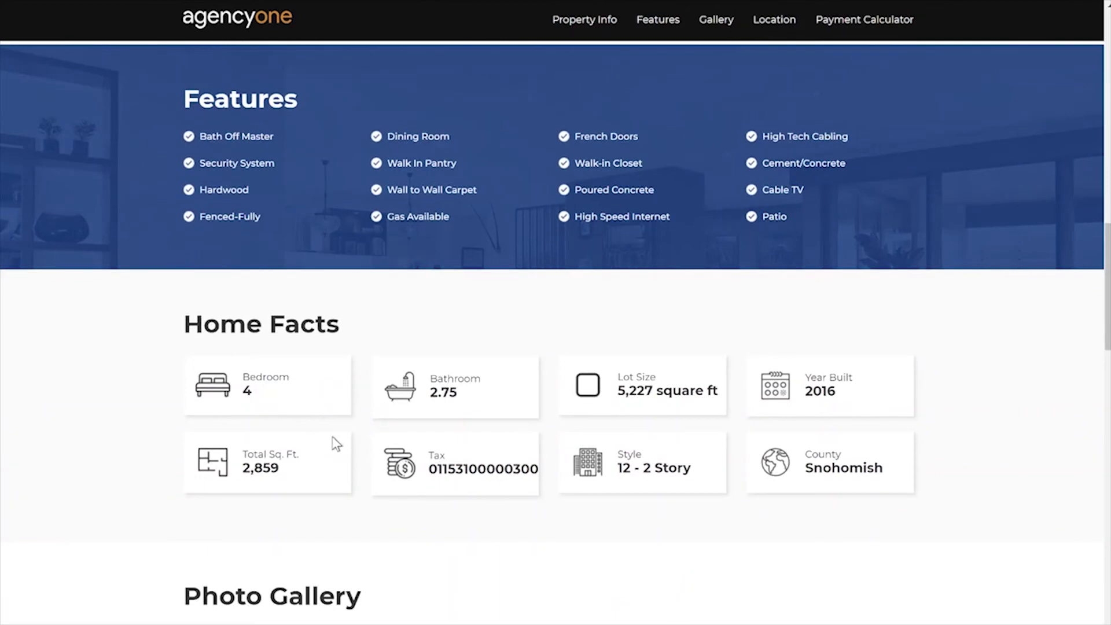
scroll(792, 449, down, 1)
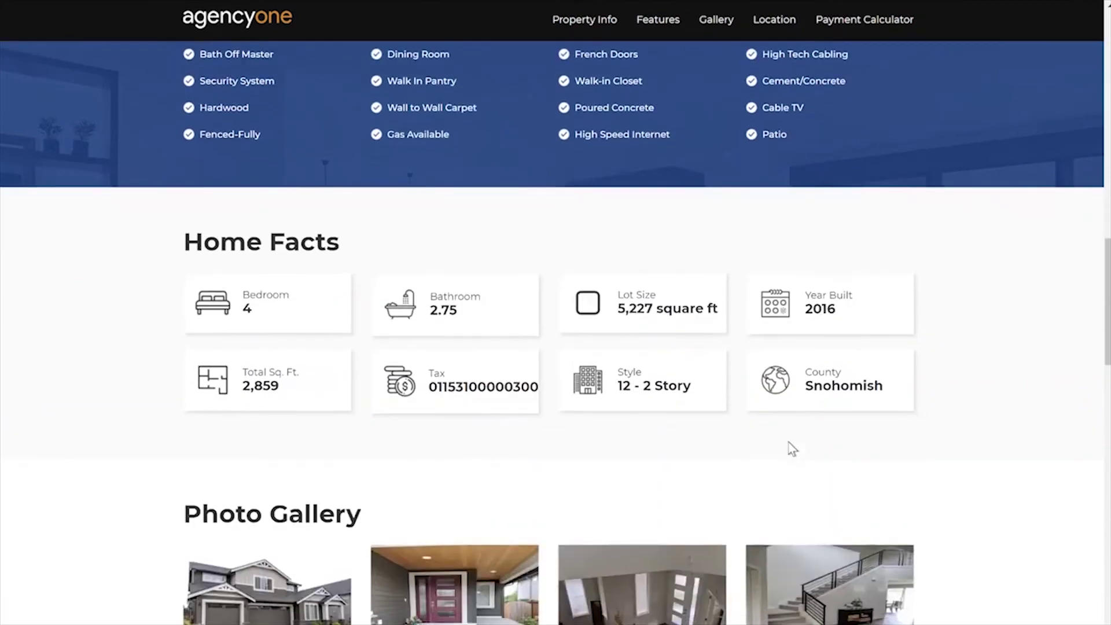
scroll(792, 449, down, 1)
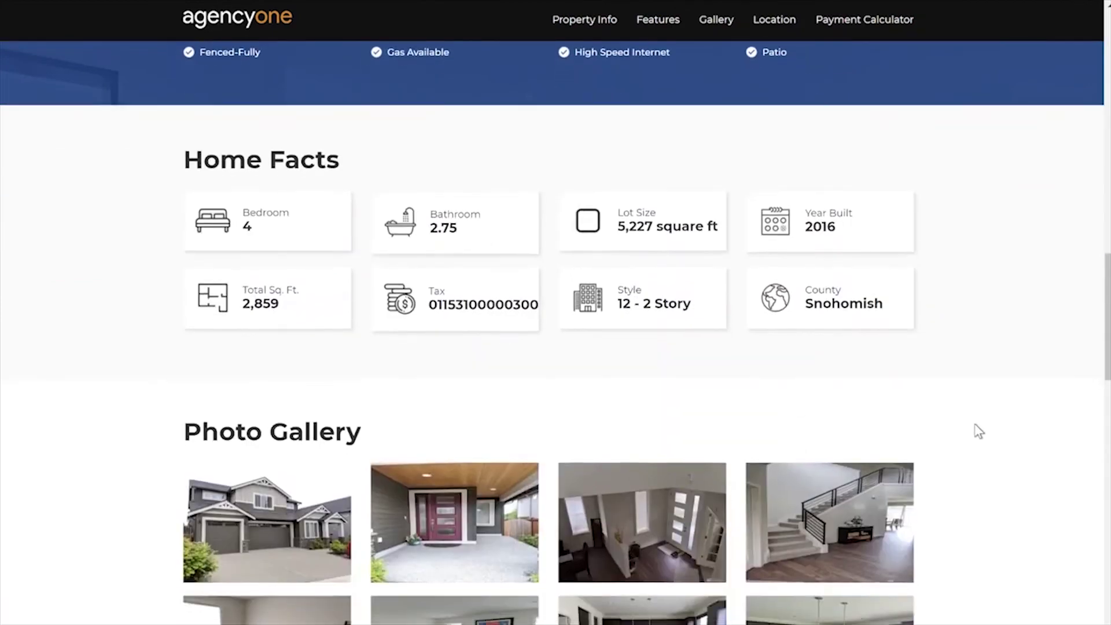
scroll(978, 431, down, 3)
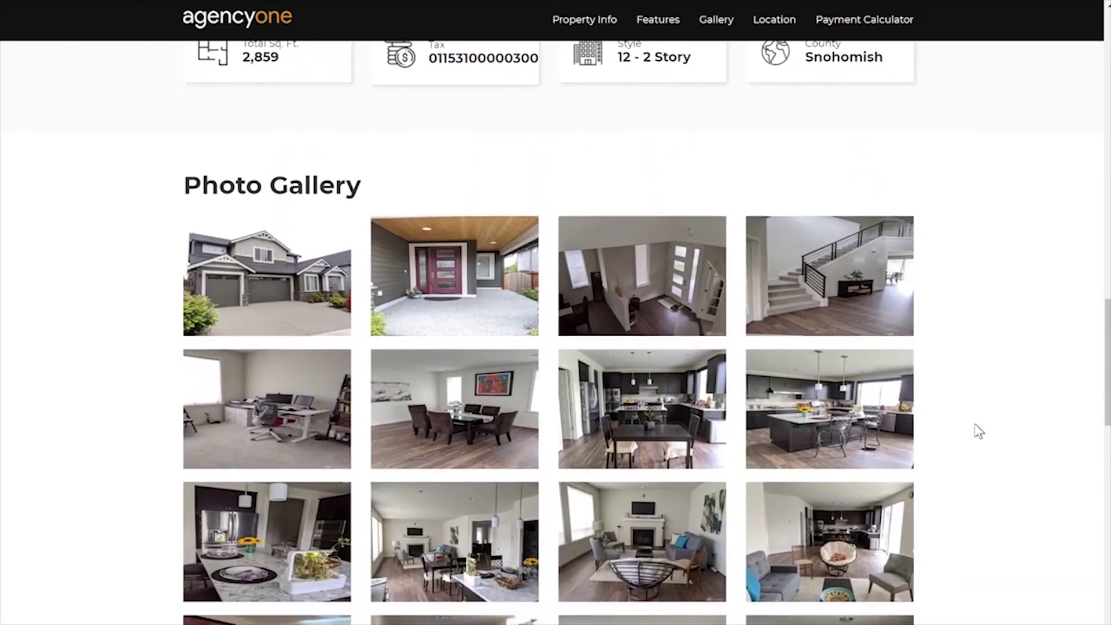
scroll(295, 212, down, 1)
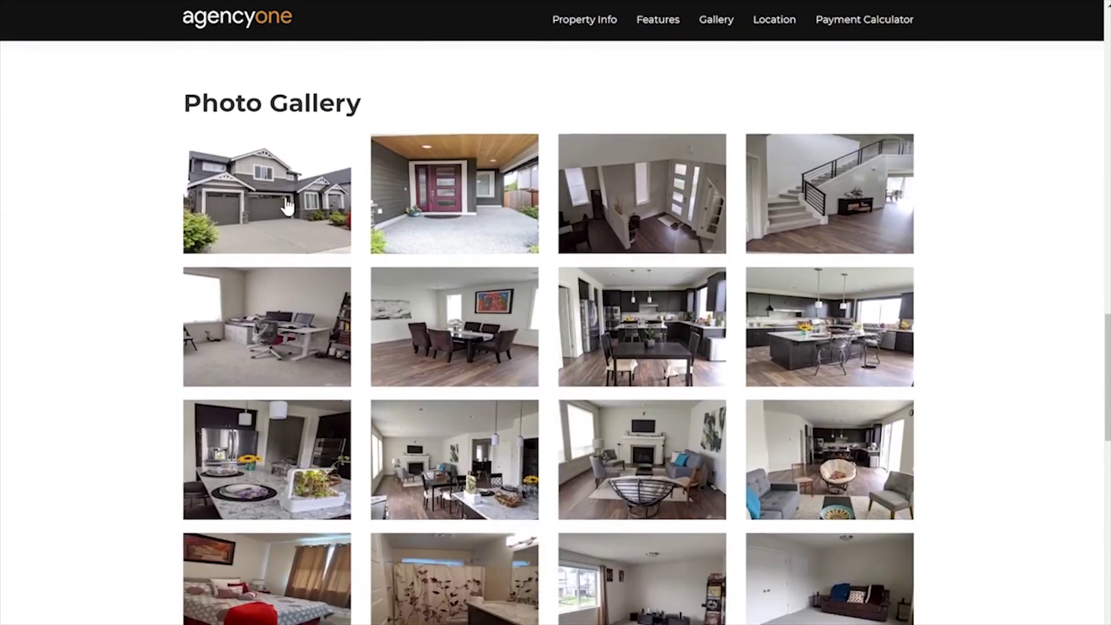
click(287, 204)
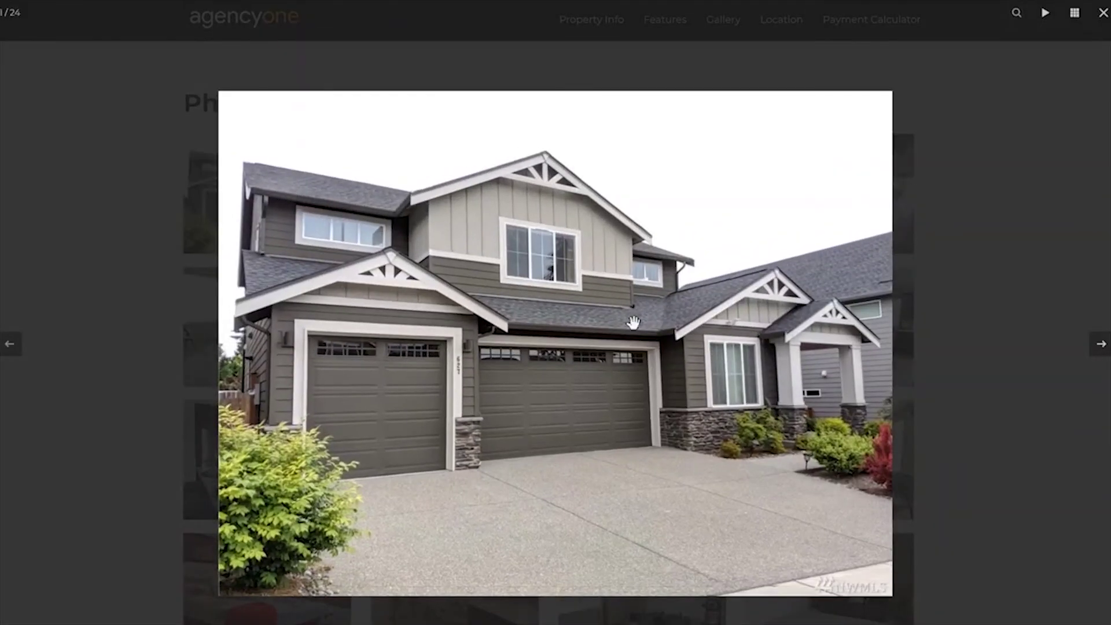
click(1102, 348)
click(1102, 347)
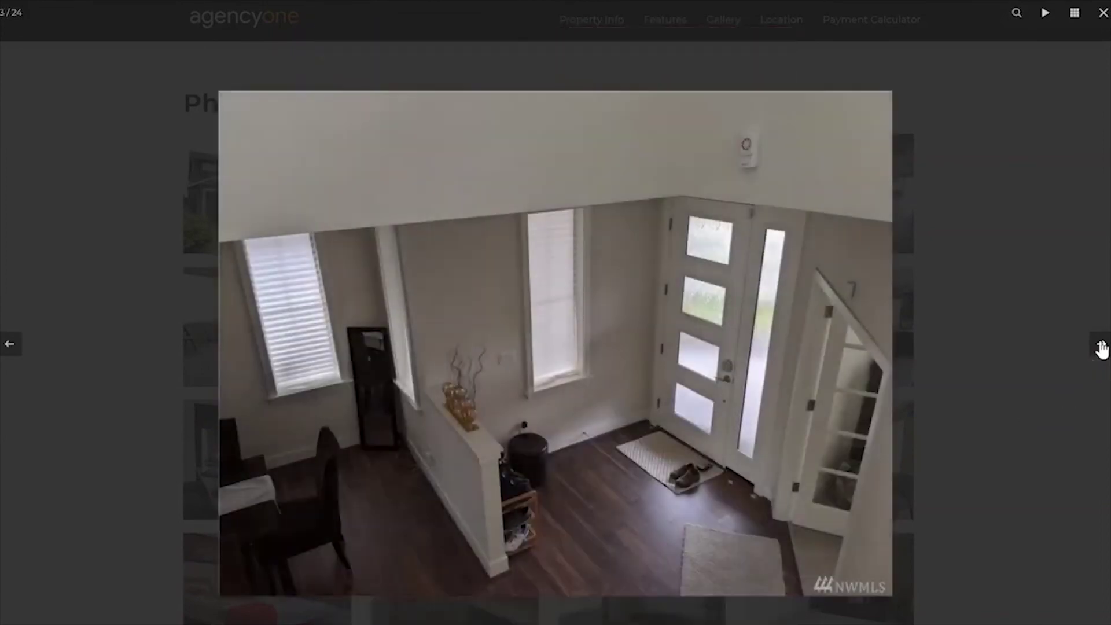
click(1102, 347)
click(1101, 347)
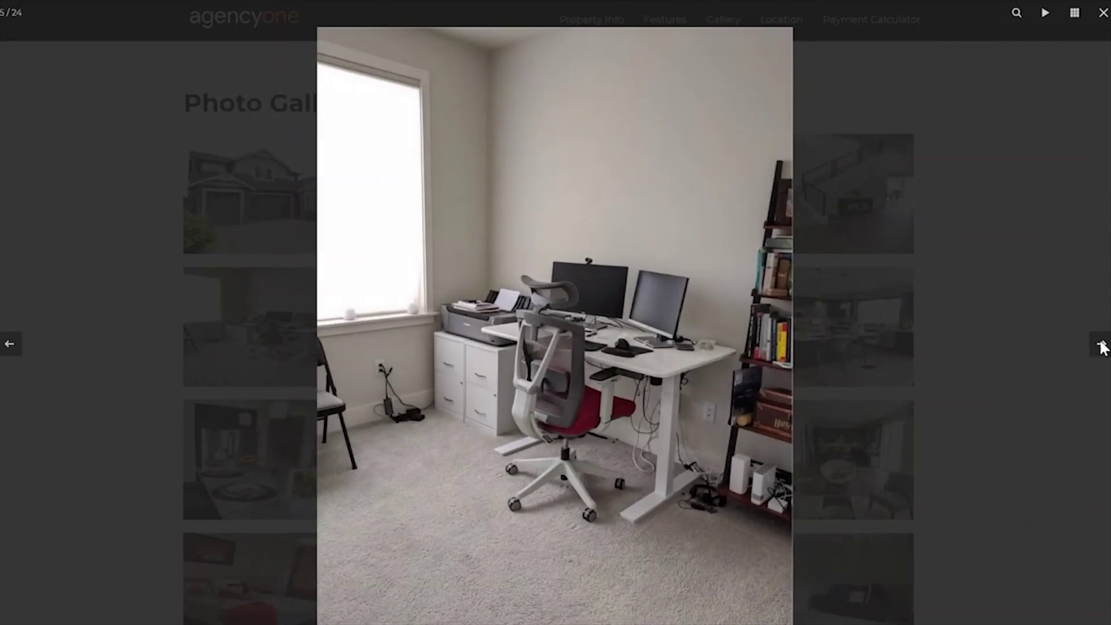
click(1099, 334)
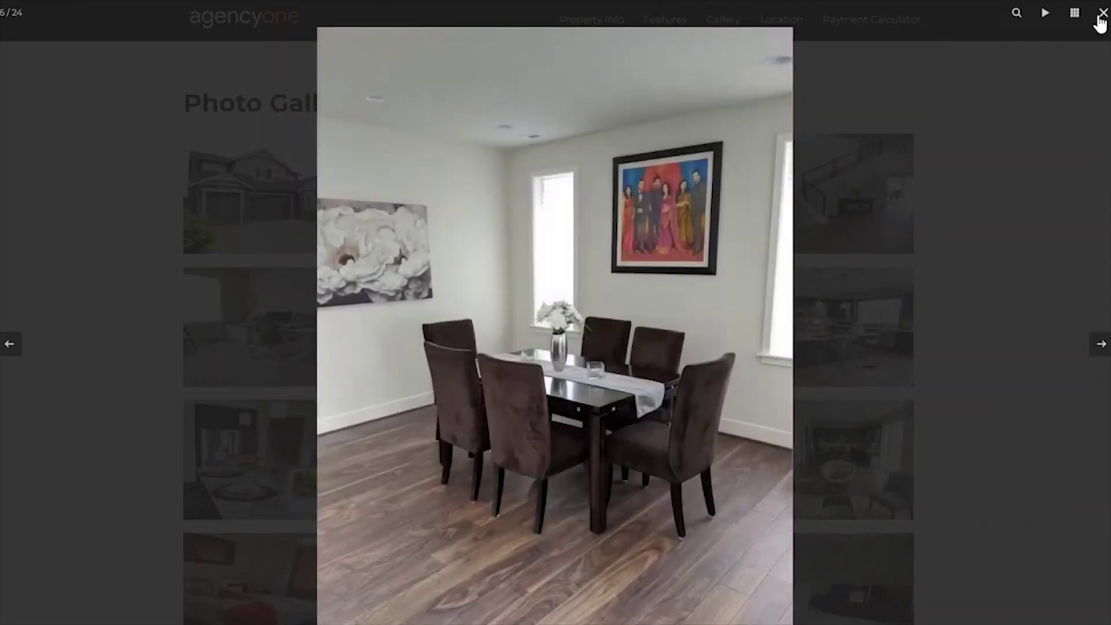
click(1101, 15)
scroll(969, 353, down, 8)
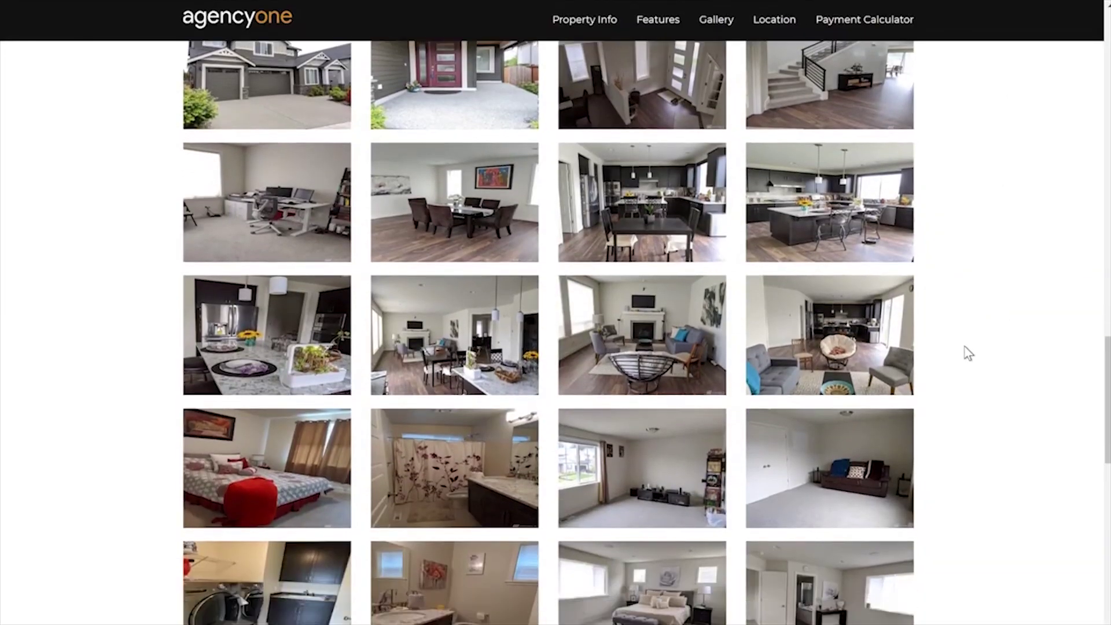
Scroll down past the map and payment calculator, then back up to the $730,000 hero.
scroll(966, 352, down, 5)
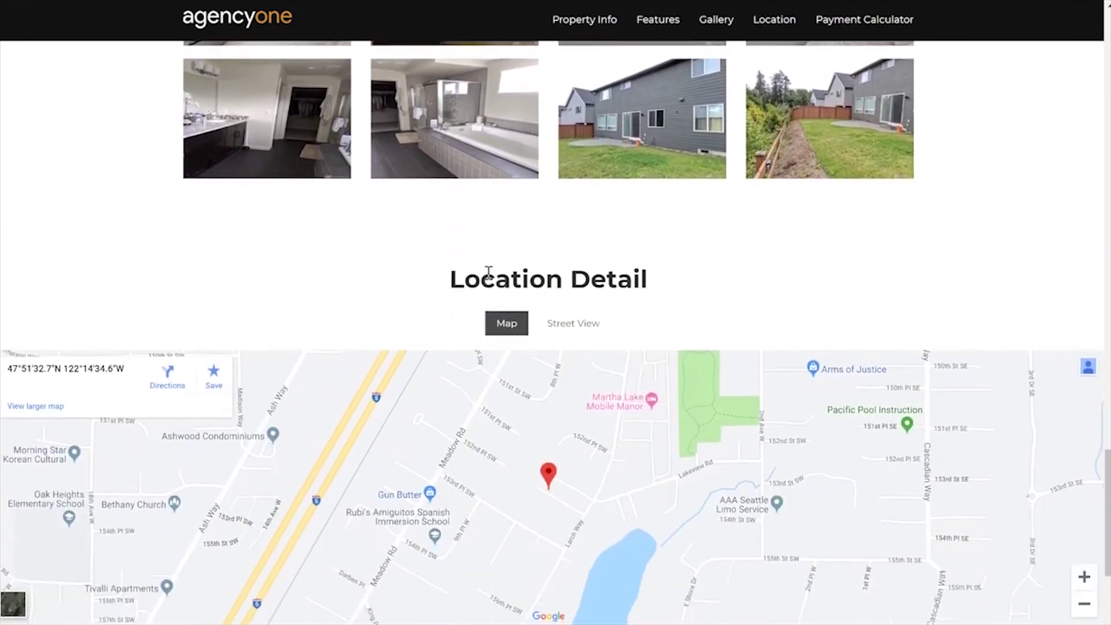
scroll(647, 305, down, 3)
scroll(648, 305, down, 4)
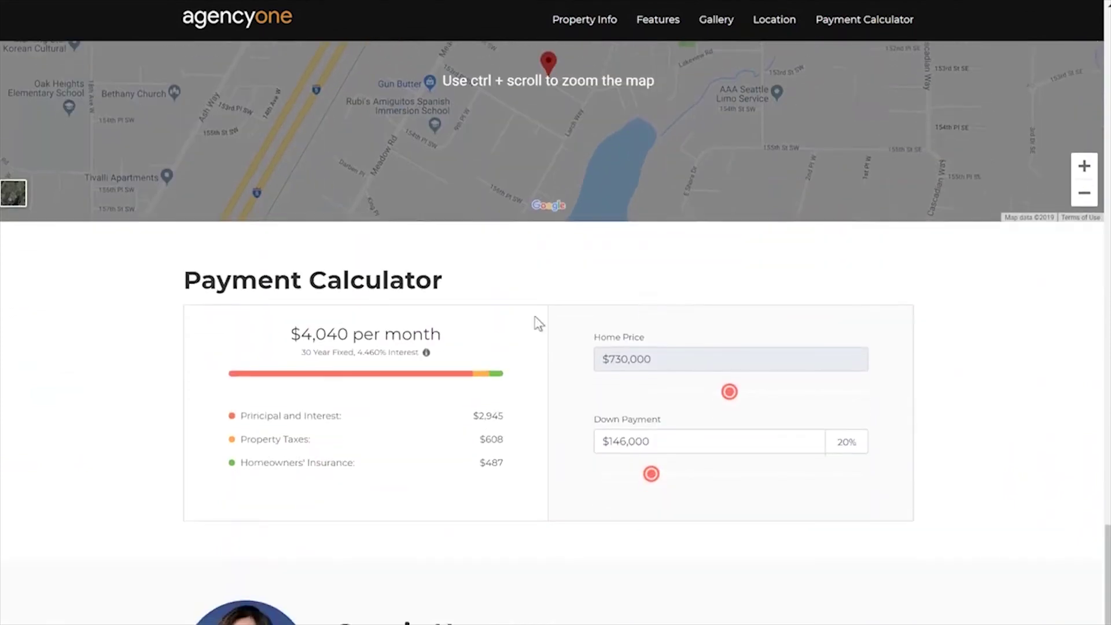
scroll(624, 412, up, 3)
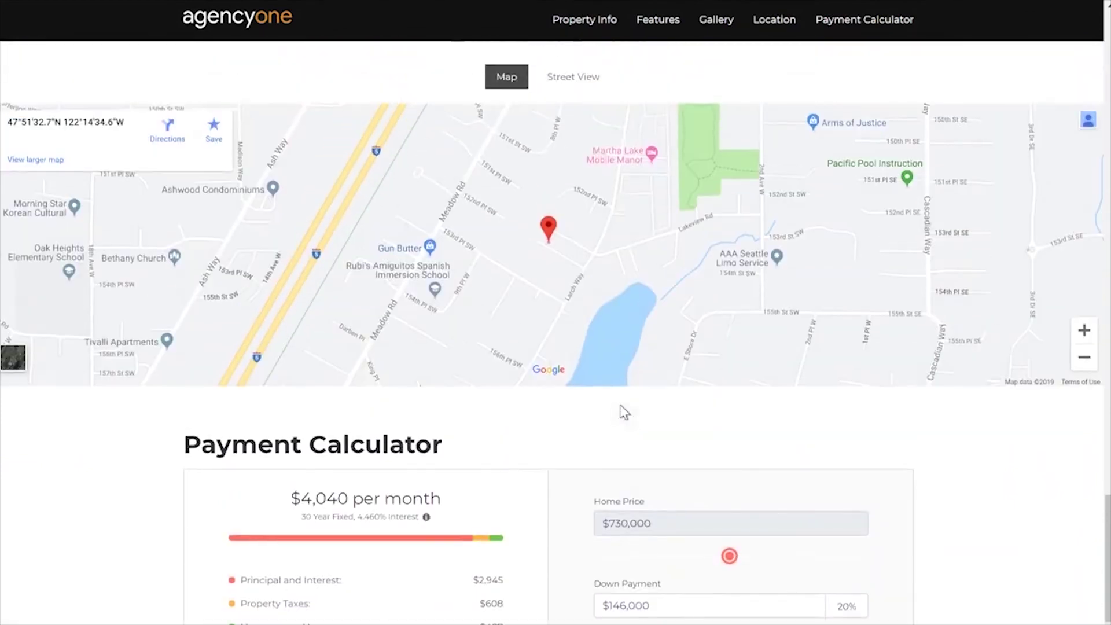
scroll(624, 413, up, 7)
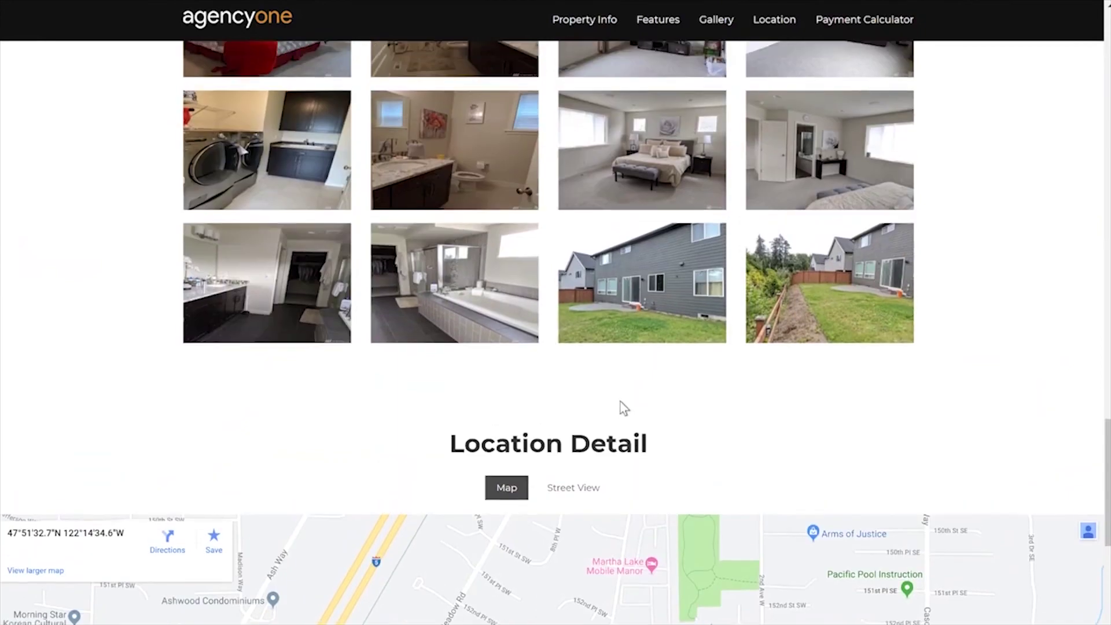
scroll(624, 408, up, 4)
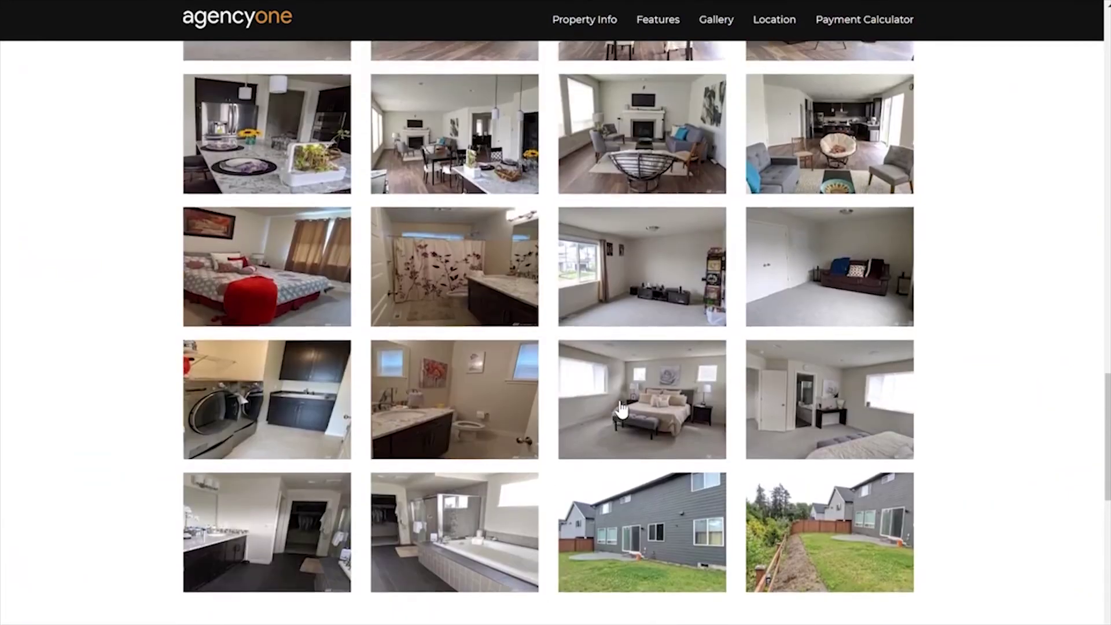
scroll(621, 409, up, 8)
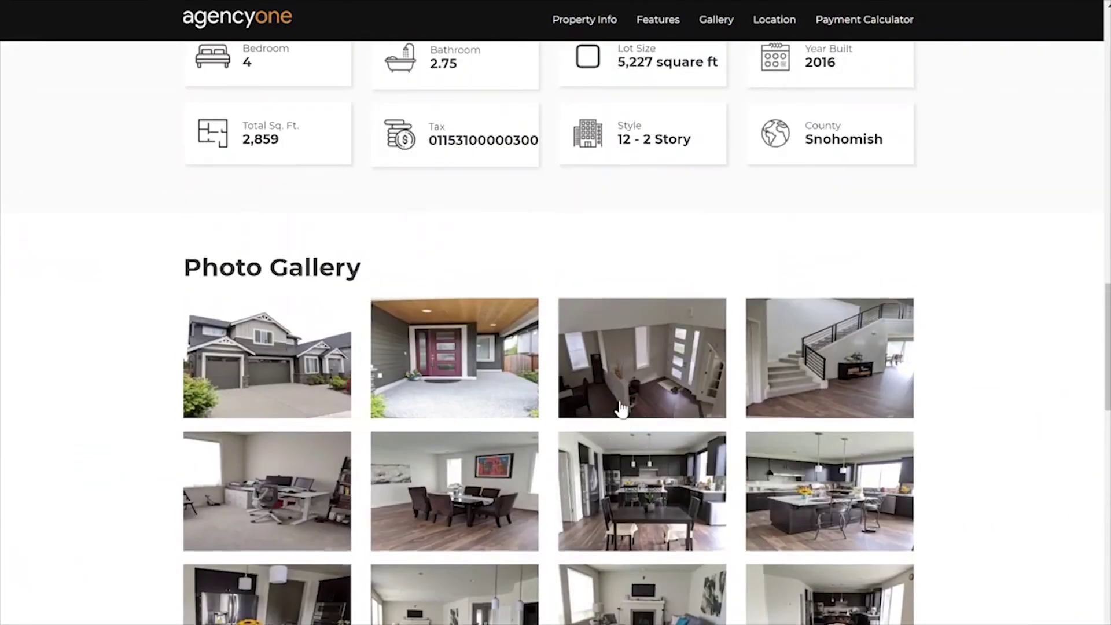
scroll(623, 409, up, 5)
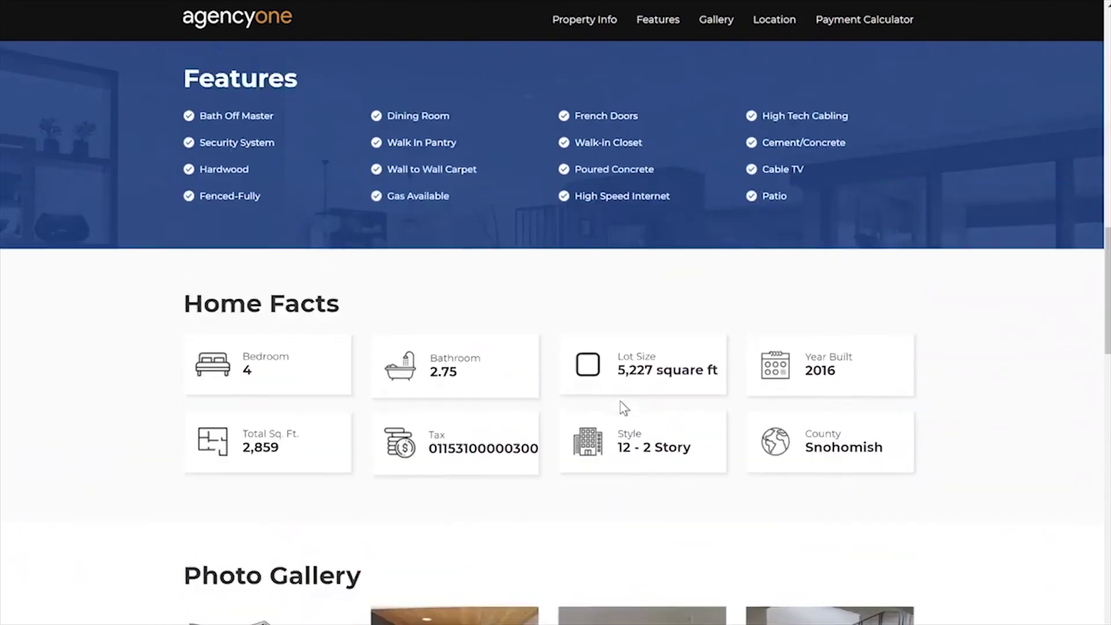
scroll(624, 409, up, 3)
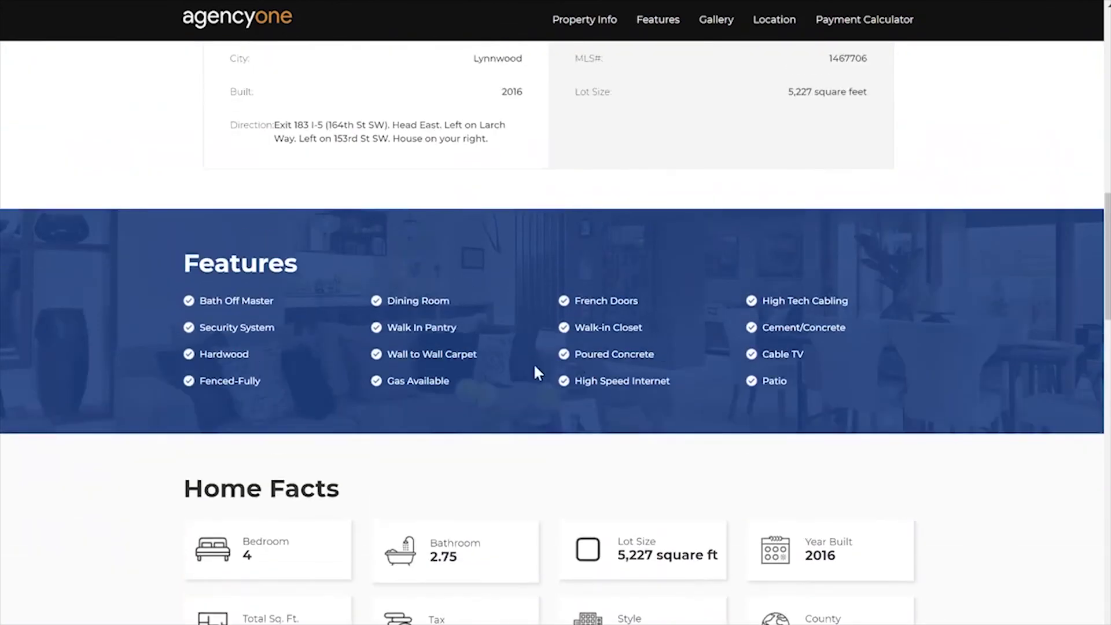
scroll(602, 492, up, 7)
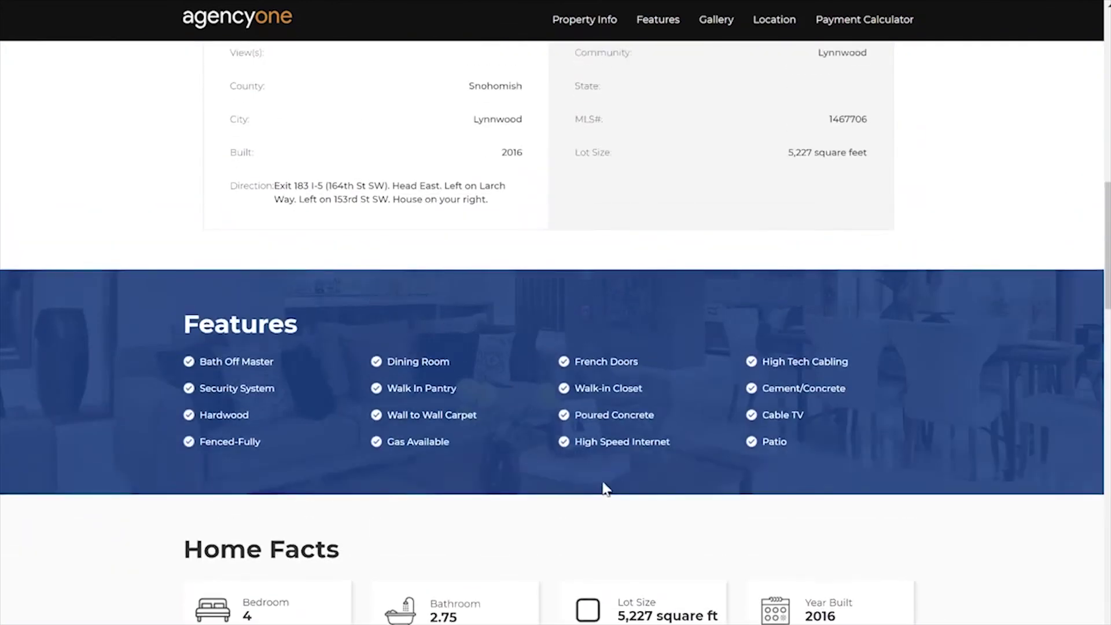
scroll(604, 475, up, 6)
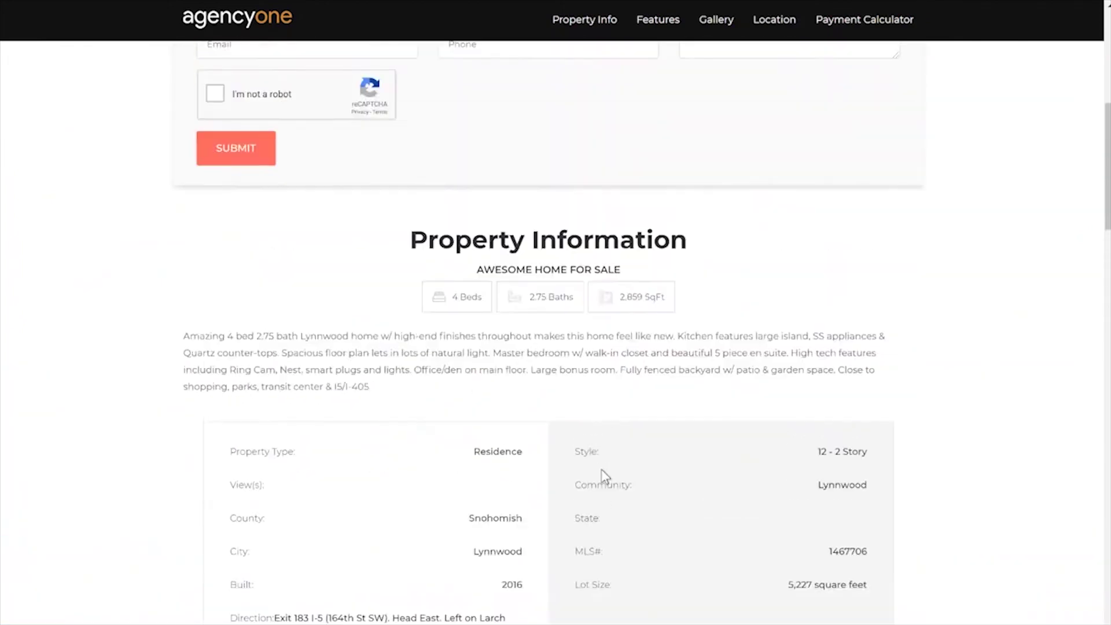
scroll(605, 470, up, 5)
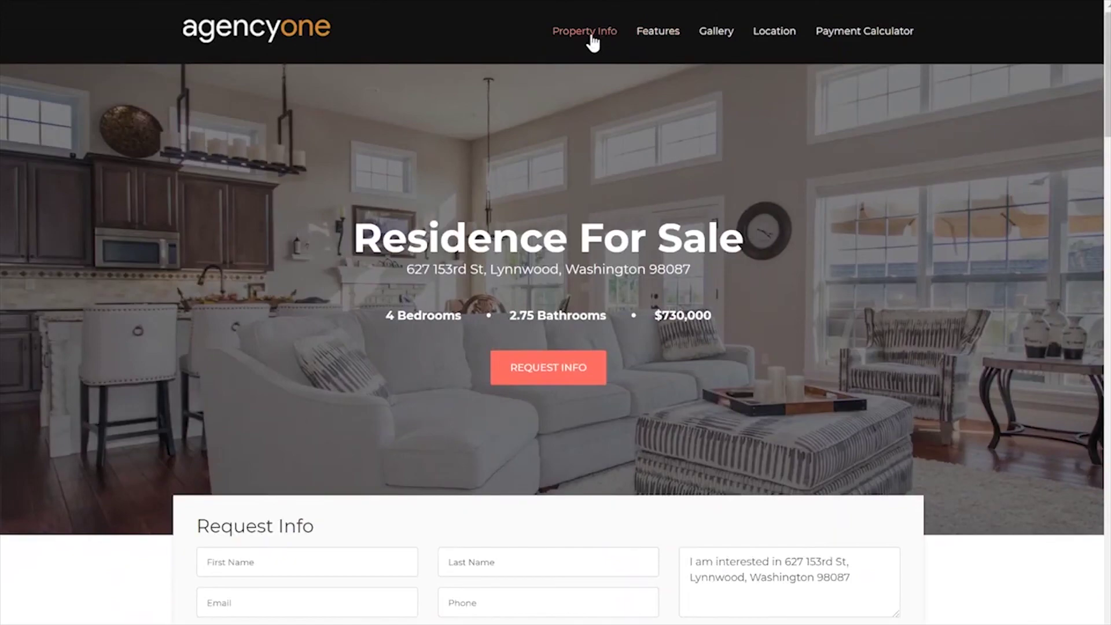
click(763, 35)
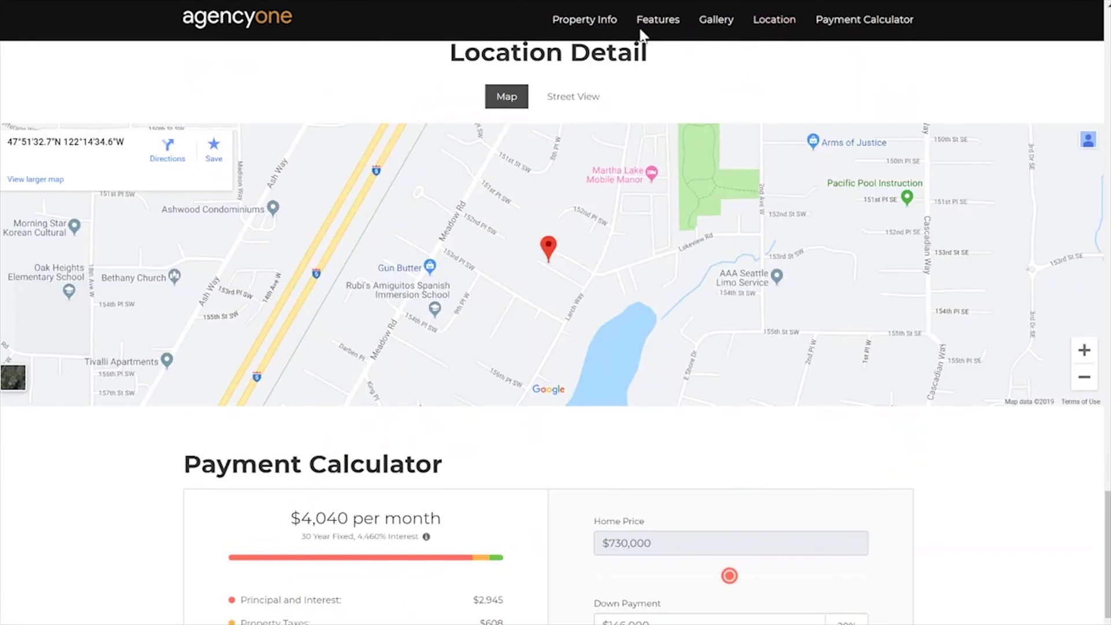
click(599, 29)
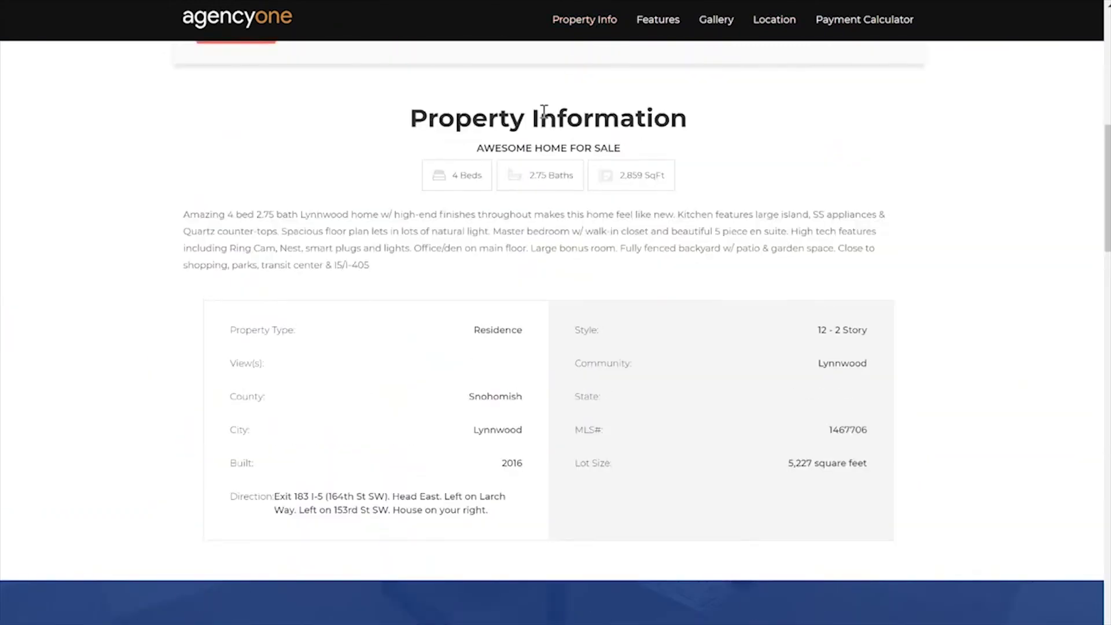
scroll(505, 183, up, 10)
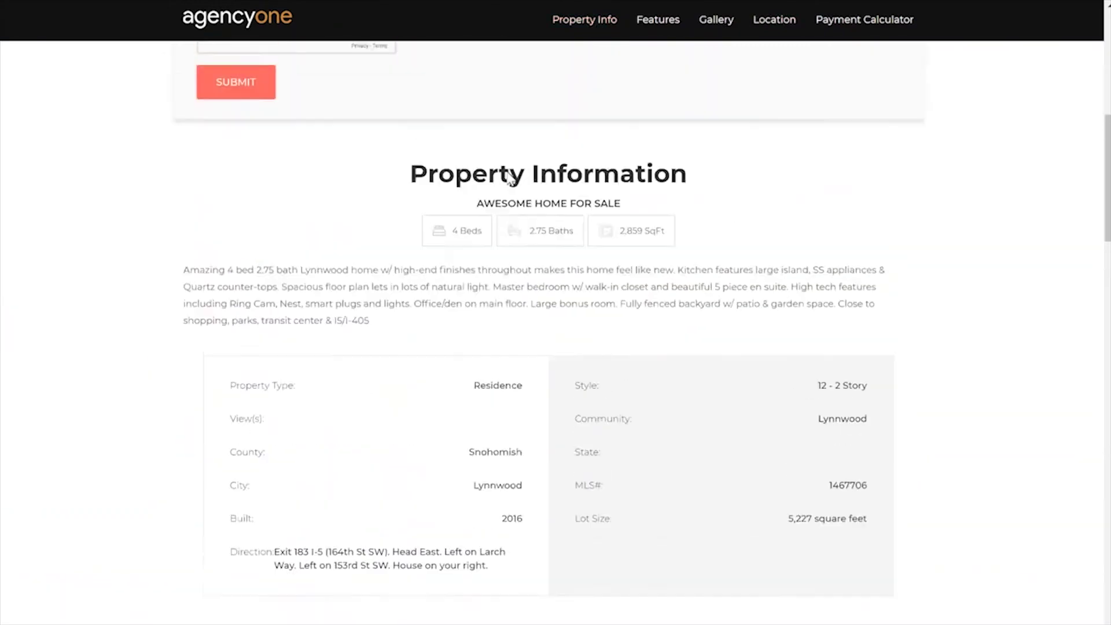
scroll(504, 183, up, 2)
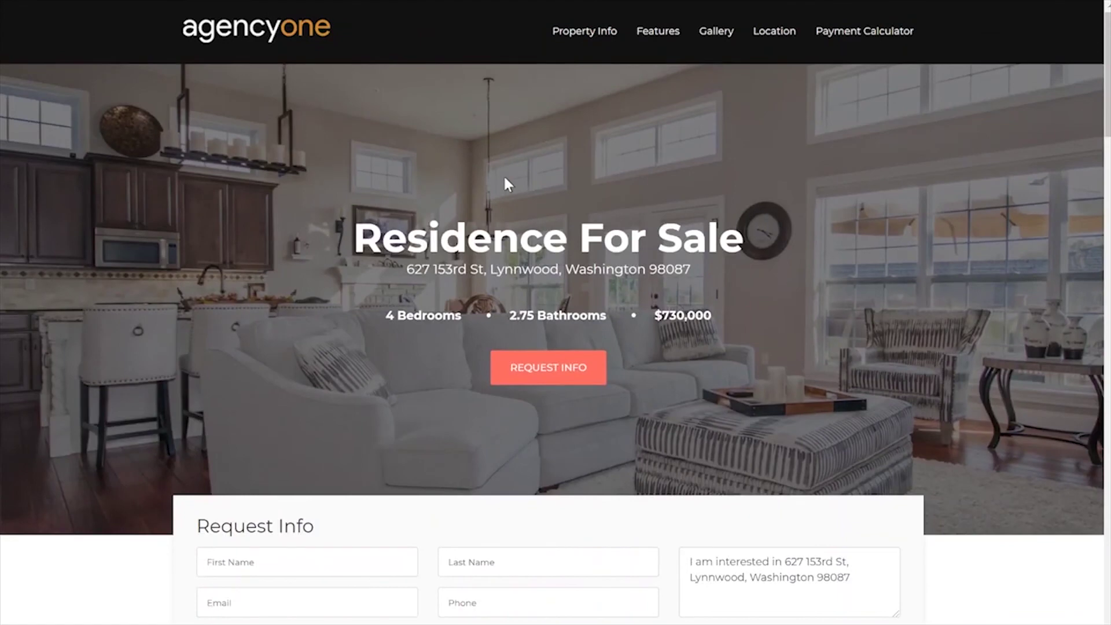